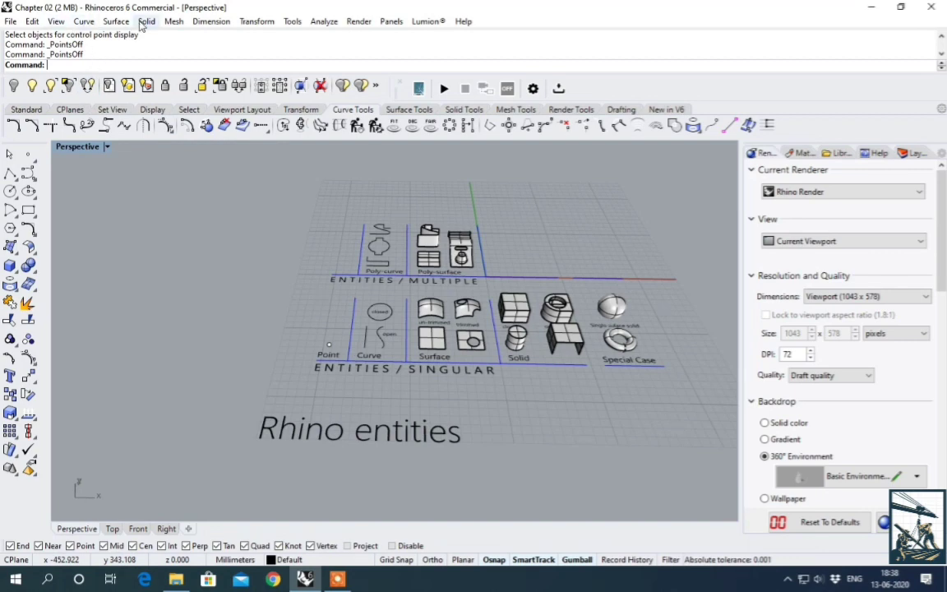
# - Show and hide the control points of the open S-shaped curve in the Curve section
pyautogui.scroll(5, 348, 320)
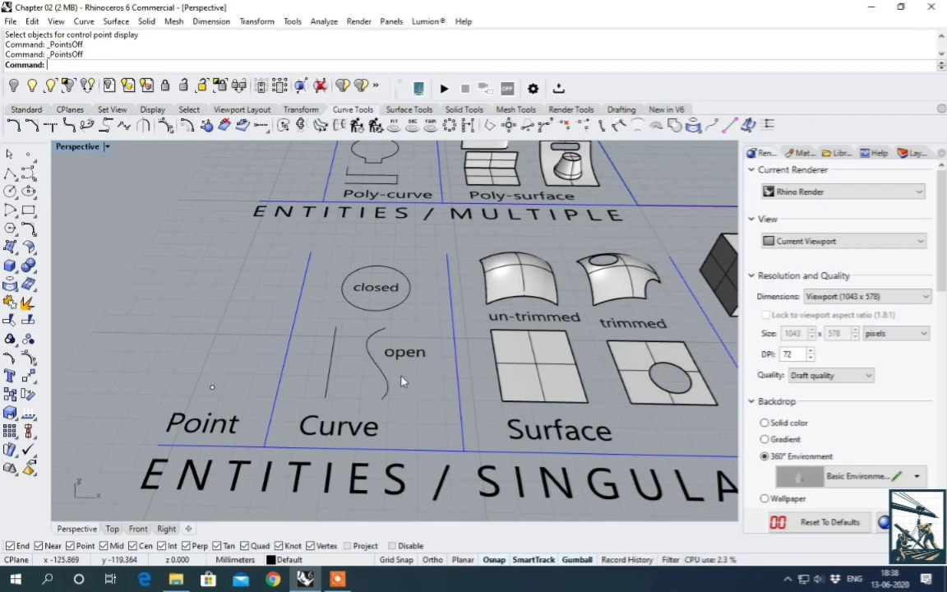
pyautogui.scroll(-6, 300, 356)
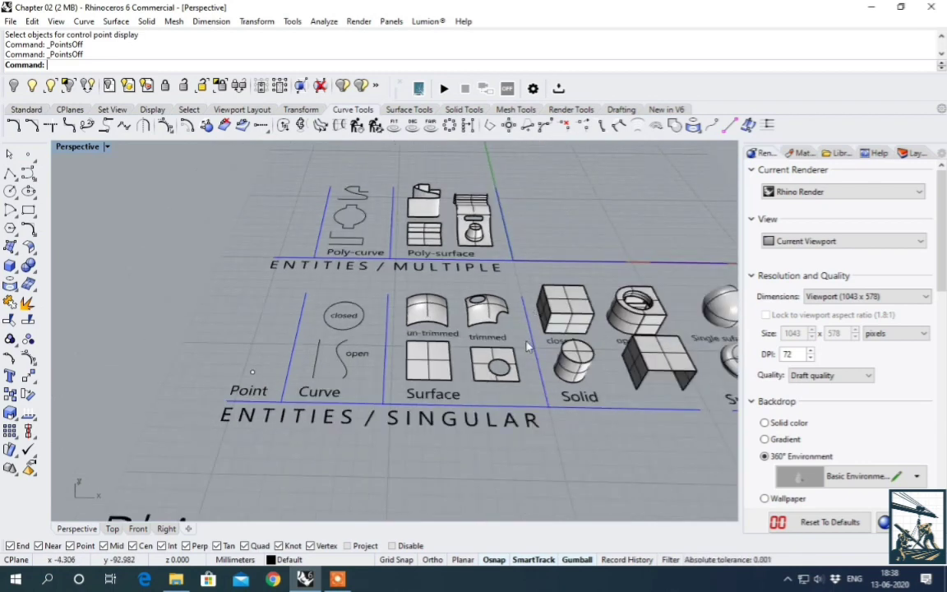
pyautogui.scroll(6, 524, 341)
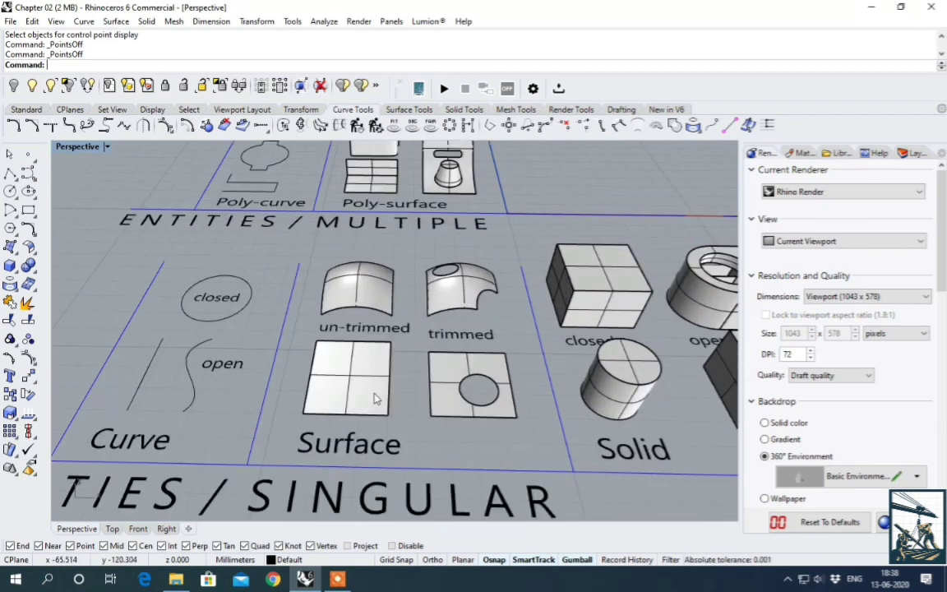
pyautogui.scroll(-3, 337, 360)
pyautogui.scroll(4, 335, 370)
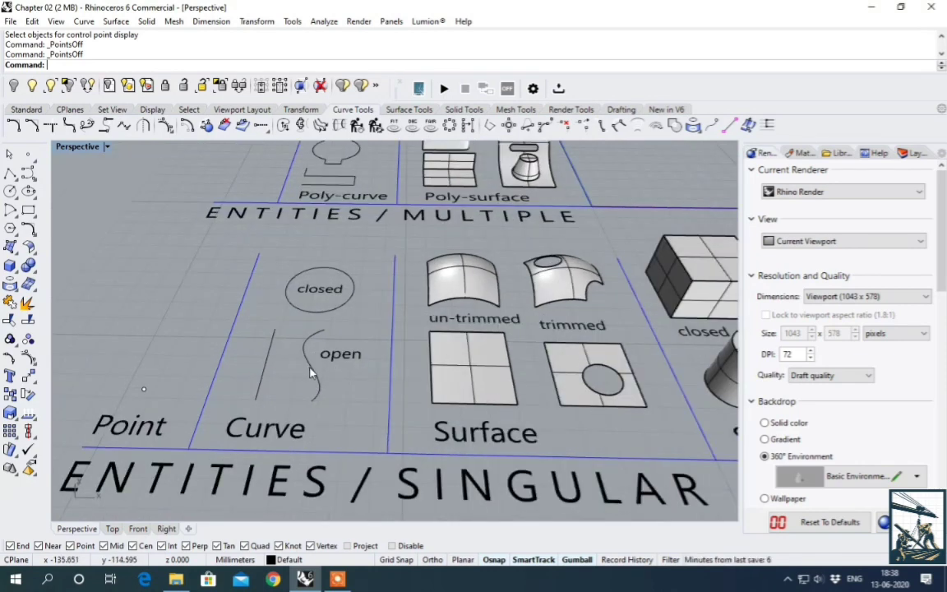
pyautogui.click(313, 371)
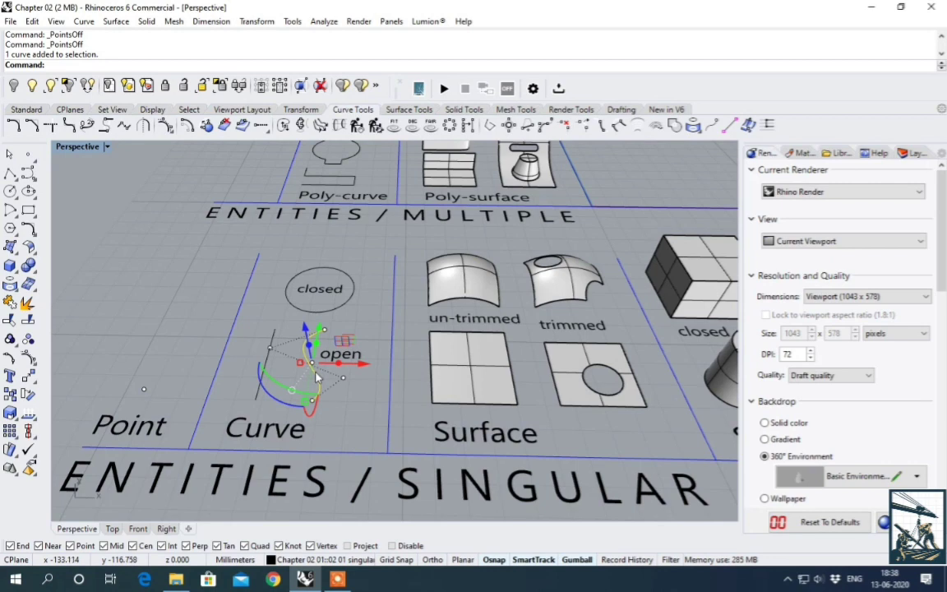
pyautogui.press('F11')
pyautogui.press('F10')
pyautogui.click(315, 372)
pyautogui.press('F11')
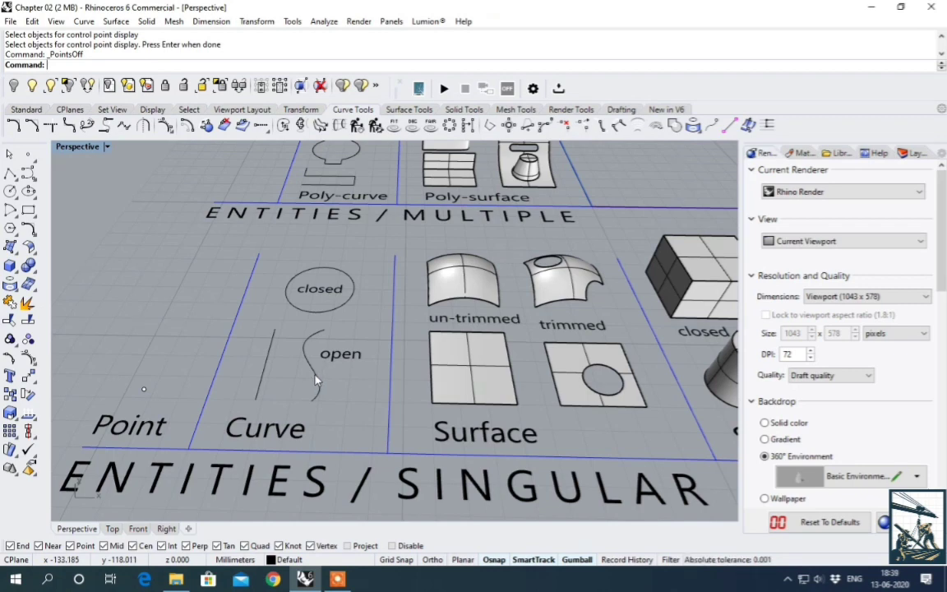
# - Select the open S-shaped curve and leave its control points turned on
pyautogui.click(315, 380)
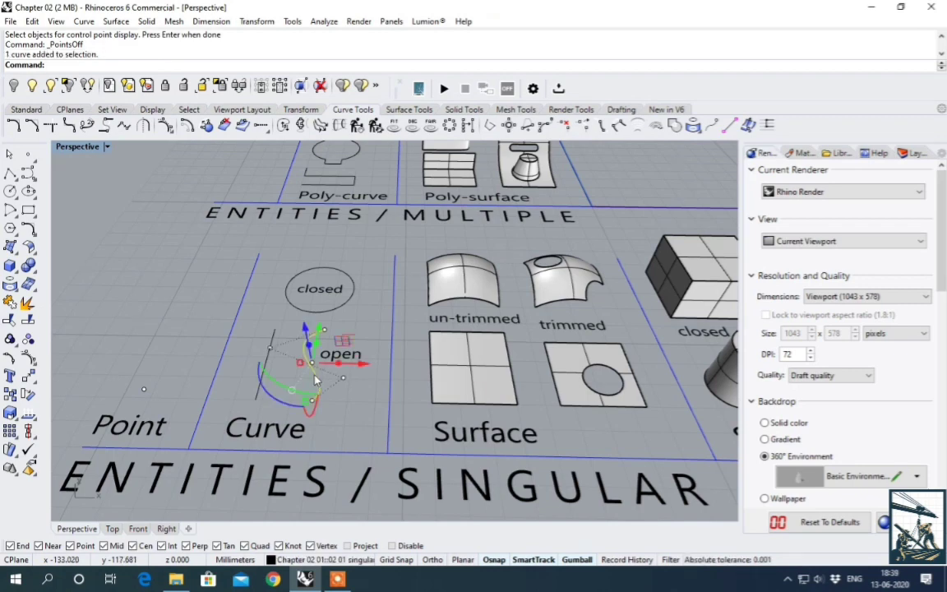
pyautogui.press('F11')
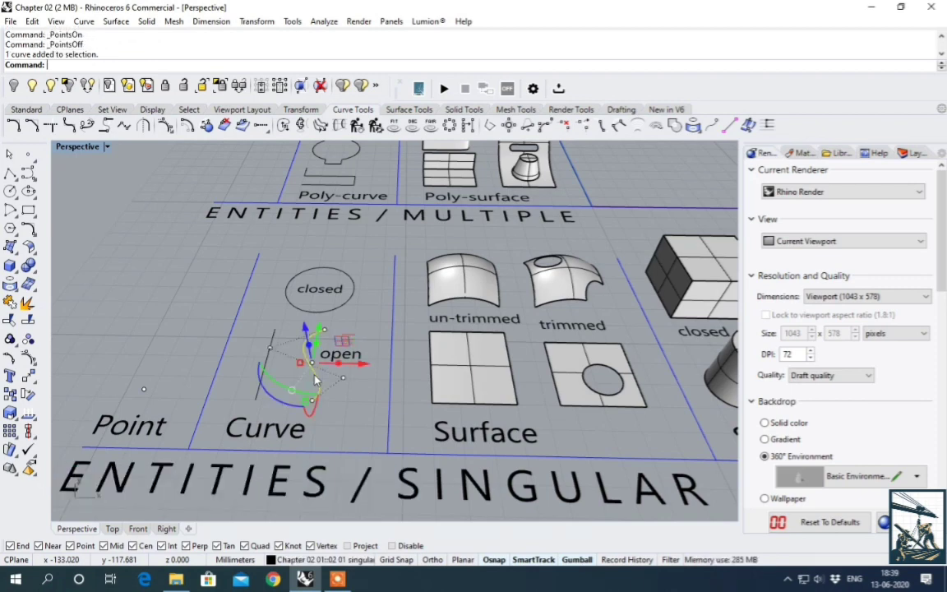
pyautogui.press('F11')
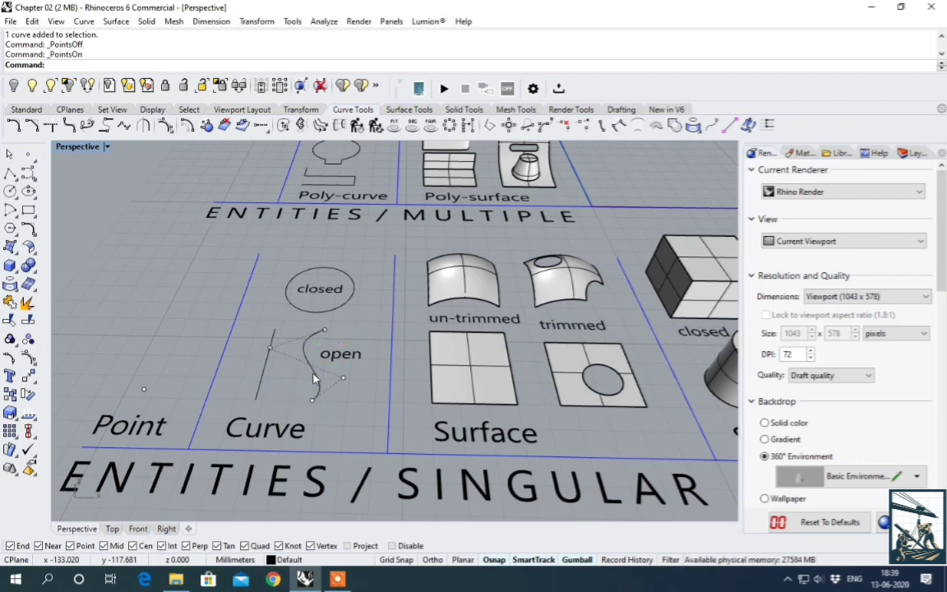
# - Flatten the open curve's bends by moving its two middle control points inward
pyautogui.scroll(3, 313, 378)
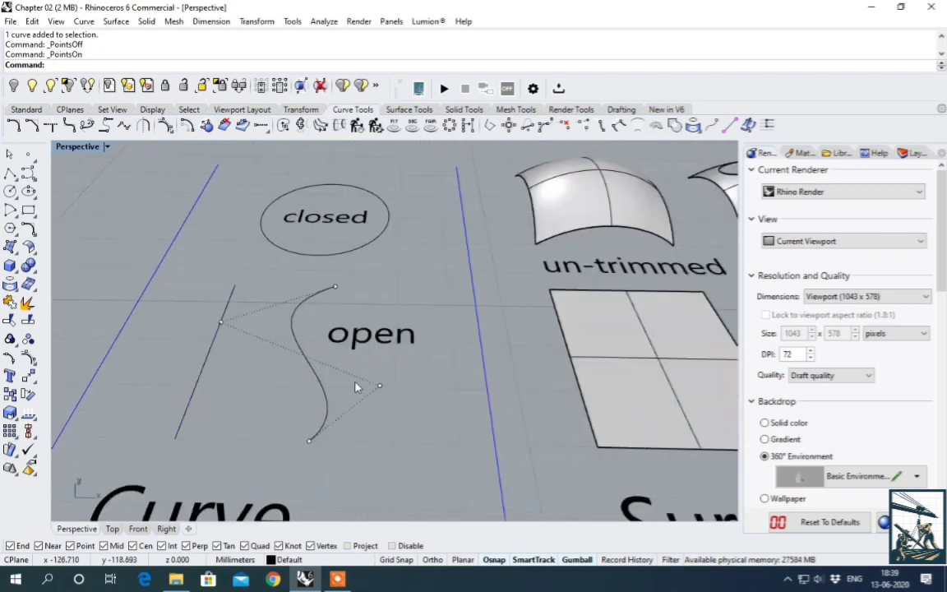
pyautogui.moveTo(381, 388); pyautogui.dragTo(345, 383)
pyautogui.click(220, 326)
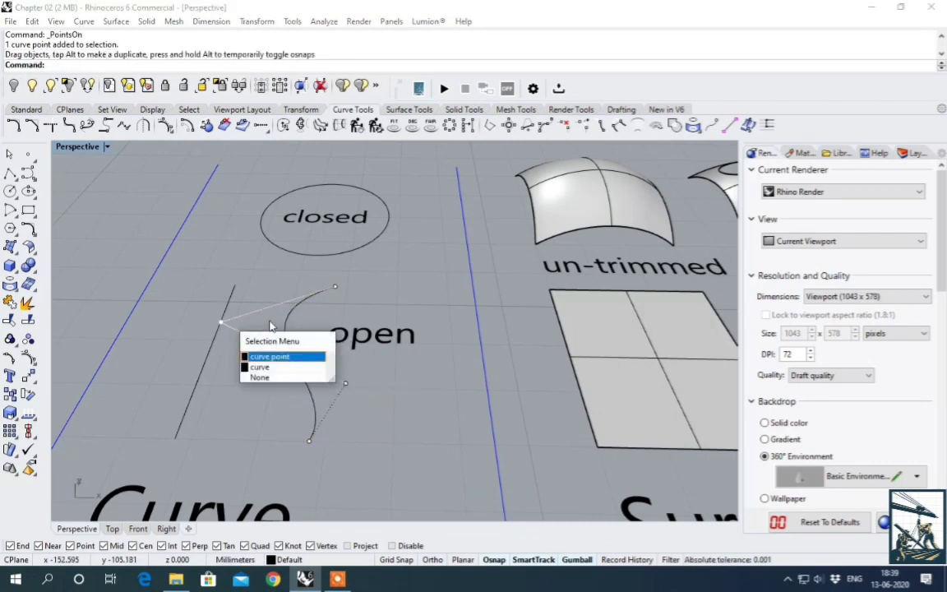
pyautogui.click(294, 358)
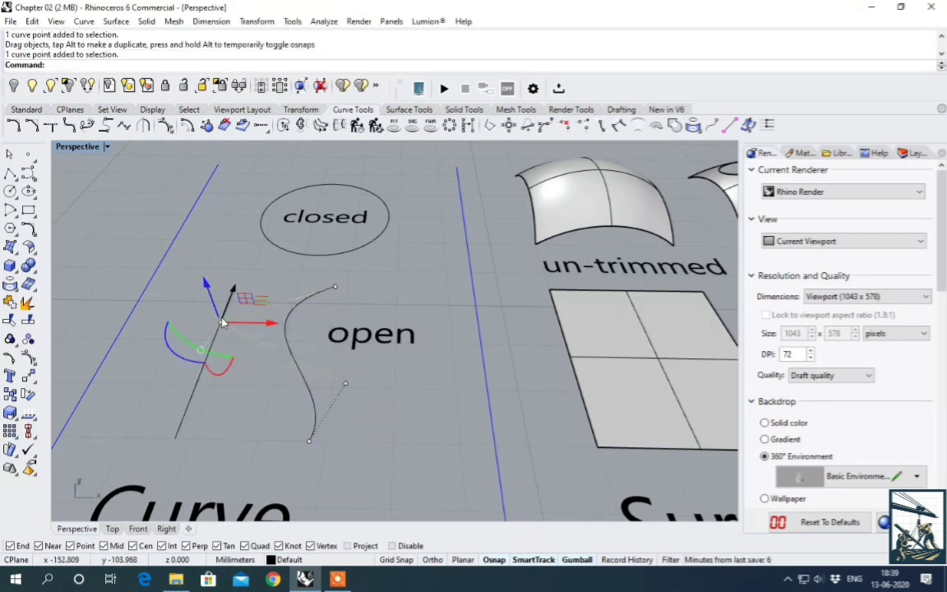
pyautogui.moveTo(220, 324); pyautogui.dragTo(246, 330)
pyautogui.click(380, 307)
# - Turn on the control points of the flat un-trimmed surface in the Surface section
pyautogui.scroll(-12, 380, 304)
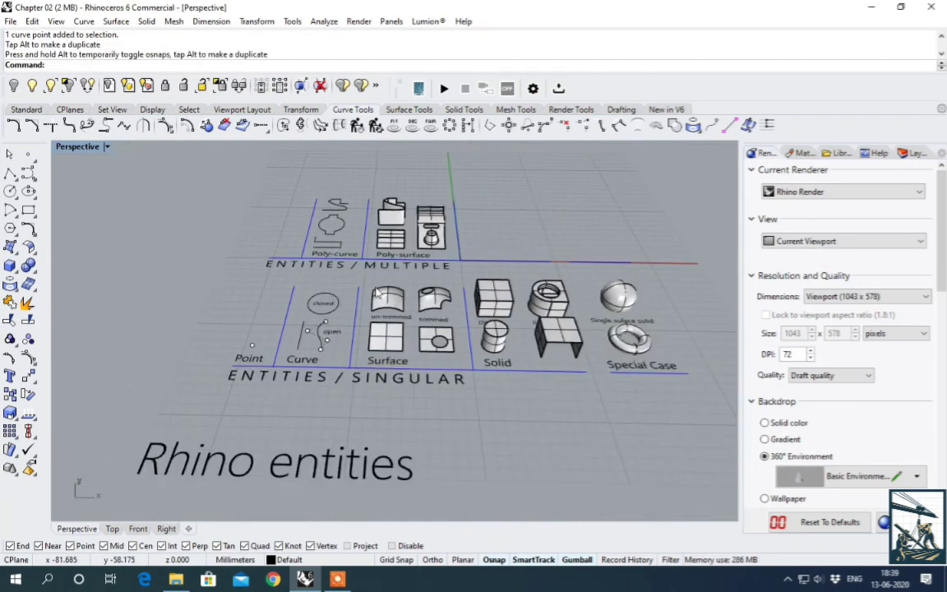
pyautogui.scroll(5, 380, 290)
pyautogui.scroll(3, 512, 337)
pyautogui.scroll(-4, 512, 337)
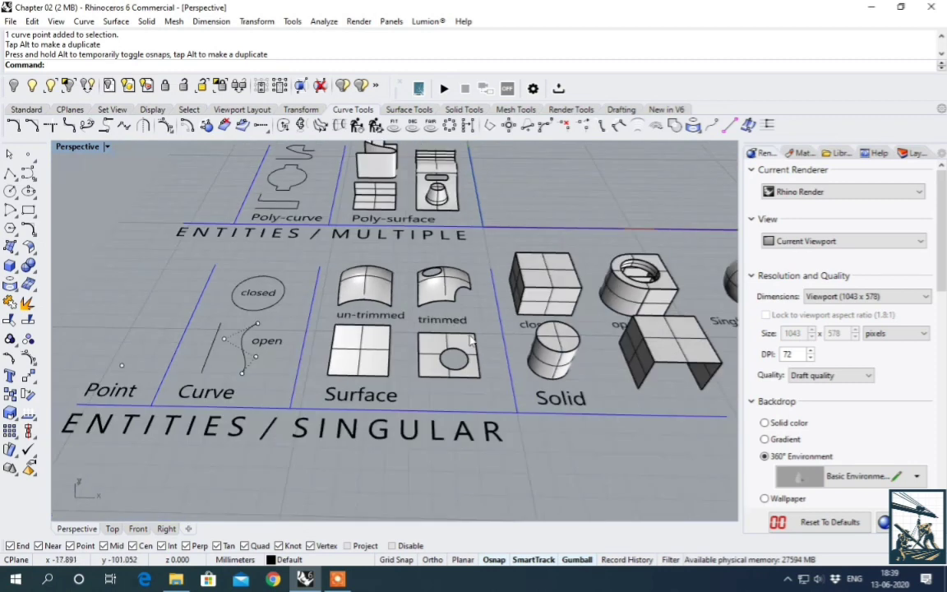
pyautogui.scroll(2, 503, 324)
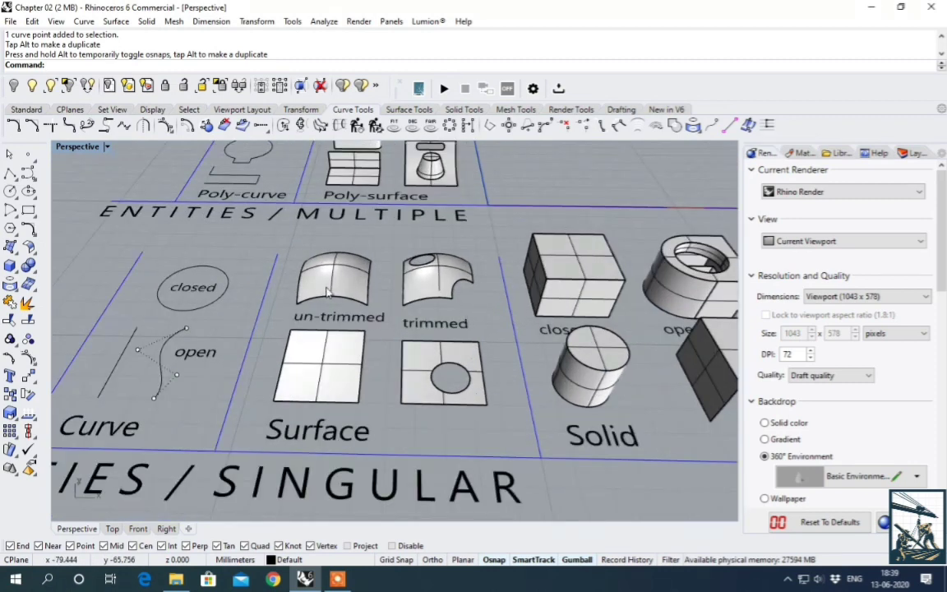
pyautogui.click(294, 379)
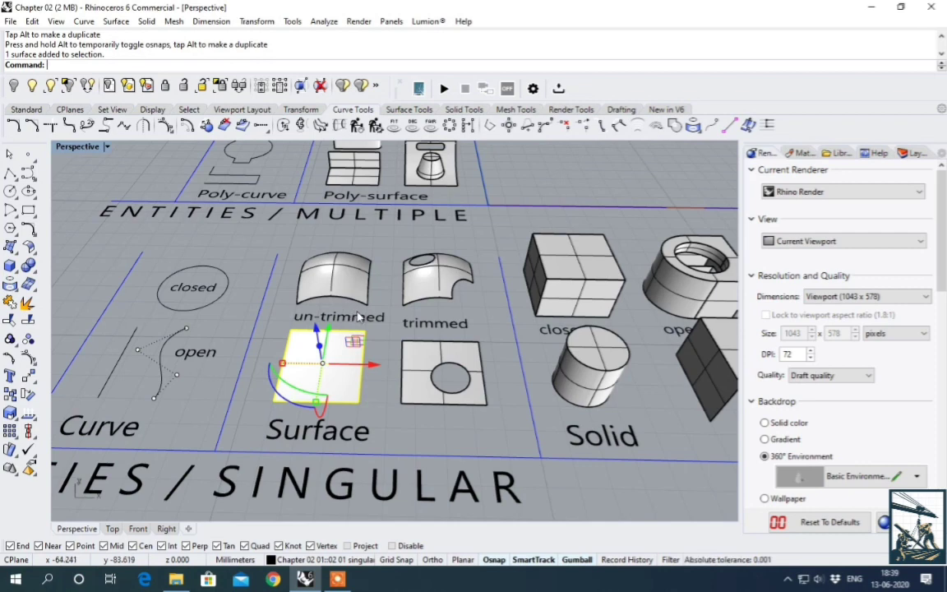
pyautogui.press('F10')
pyautogui.scroll(5, 334, 380)
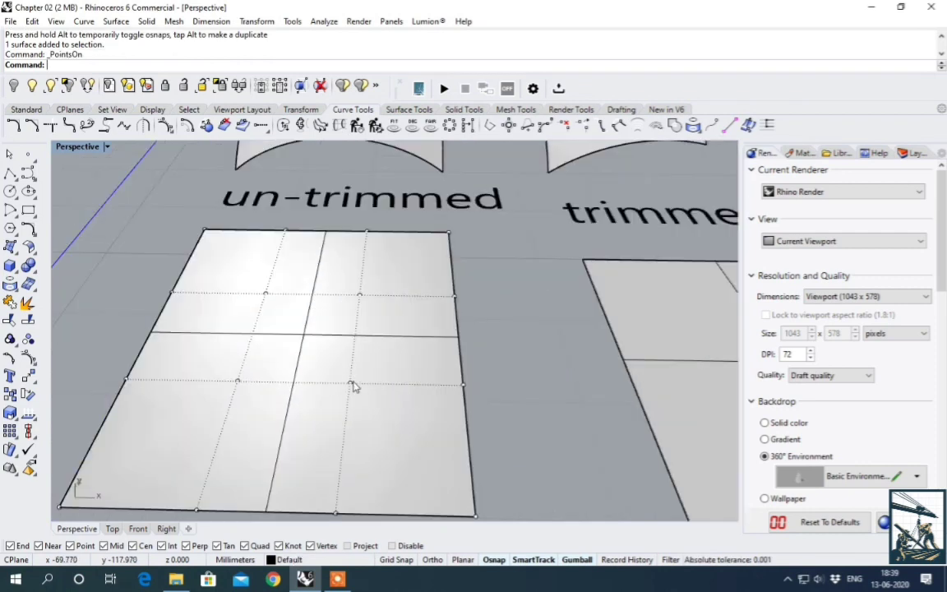
# - Move a control point on the edge of the flat un-trimmed surface facing the trimmed one
pyautogui.scroll(-4, 366, 394)
pyautogui.scroll(2, 366, 395)
pyautogui.click(404, 363)
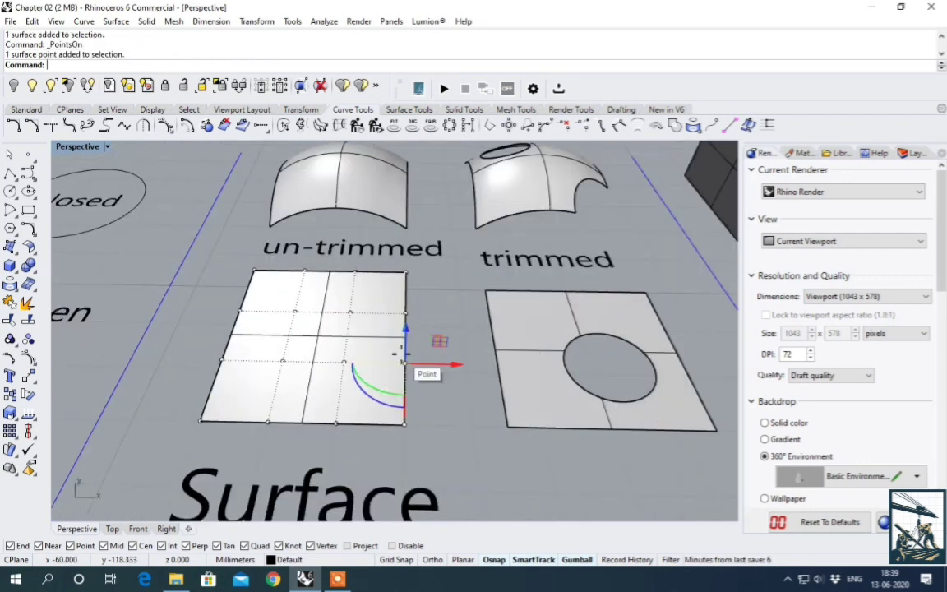
pyautogui.moveTo(403, 362); pyautogui.dragTo(406, 264)
pyautogui.moveTo(451, 370); pyautogui.dragTo(394, 381, button='right')
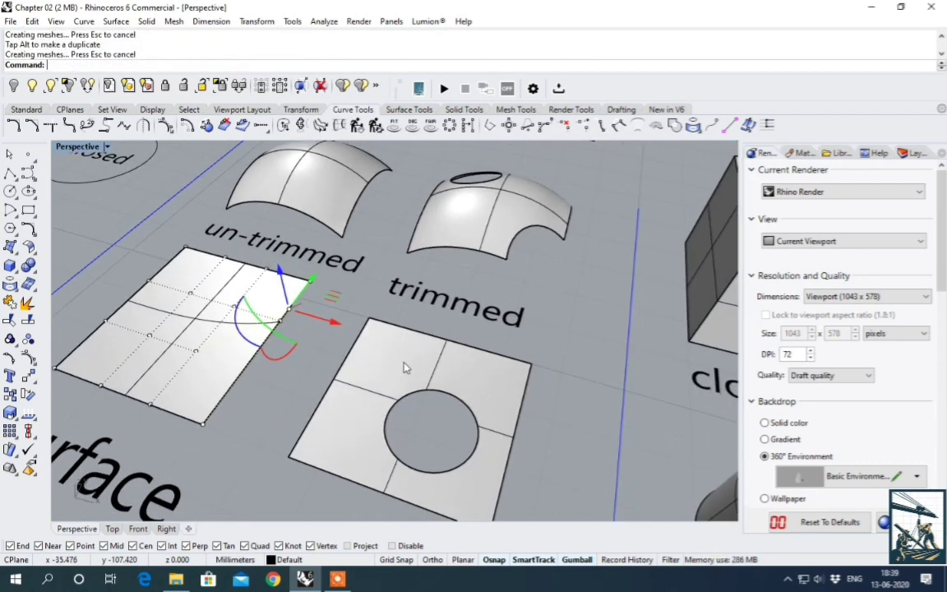
# - Undo the moves of the flat surface's edge control point and clear the selection
pyautogui.hotkey('ctrl', 'z')
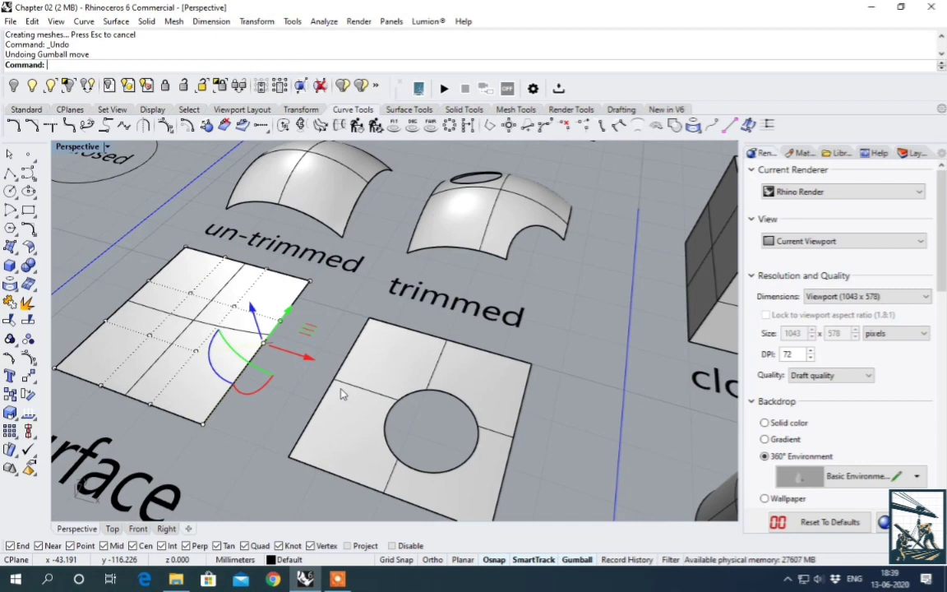
pyautogui.hotkey('ctrl', 'z')
pyautogui.press('Escape')
# - Turn off the displayed control points and show only those of the curved un-trimmed surface
pyautogui.scroll(-6, 324, 345)
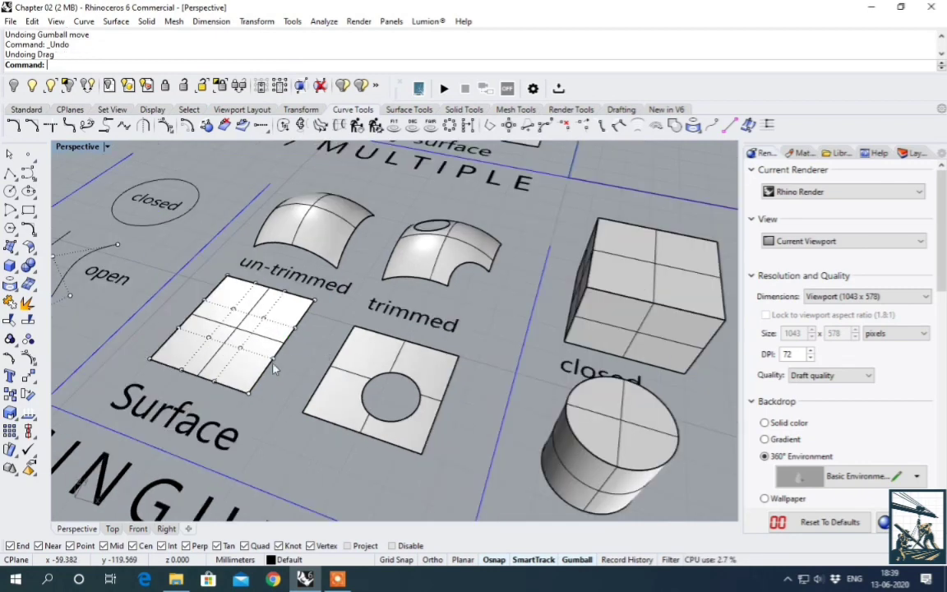
pyautogui.scroll(-3, 355, 419)
pyautogui.scroll(3, 359, 424)
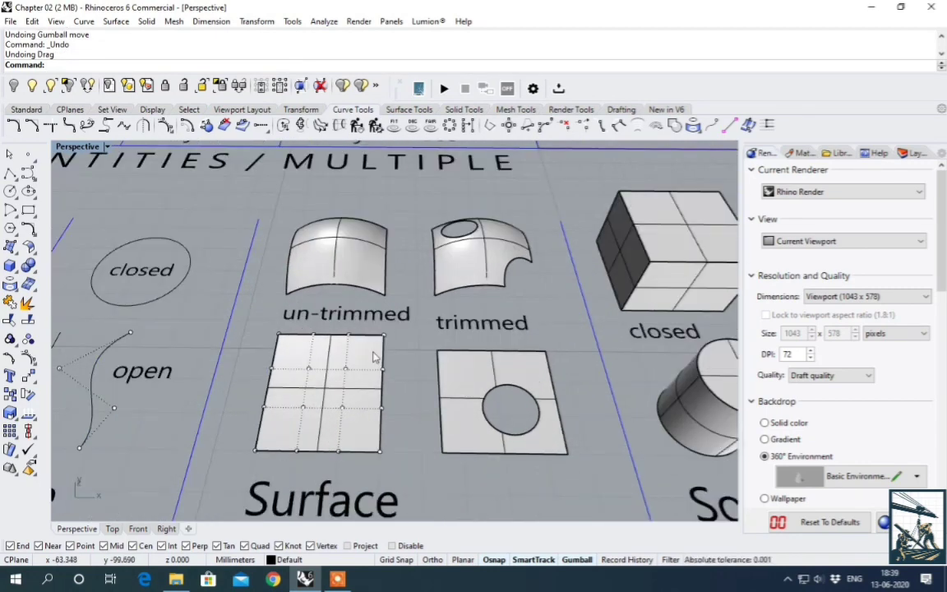
pyautogui.click(366, 259)
pyautogui.scroll(4, 365, 259)
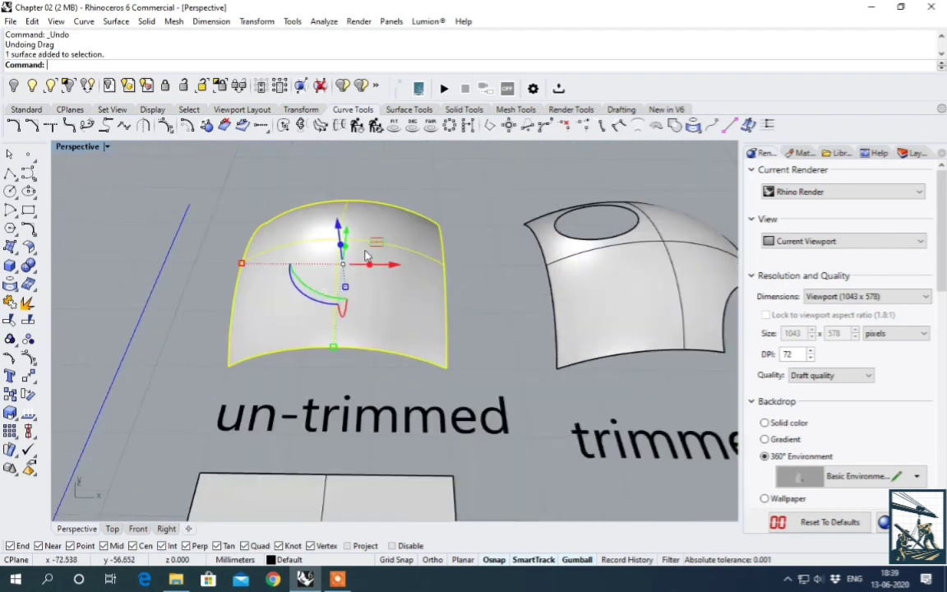
pyautogui.scroll(-4, 378, 271)
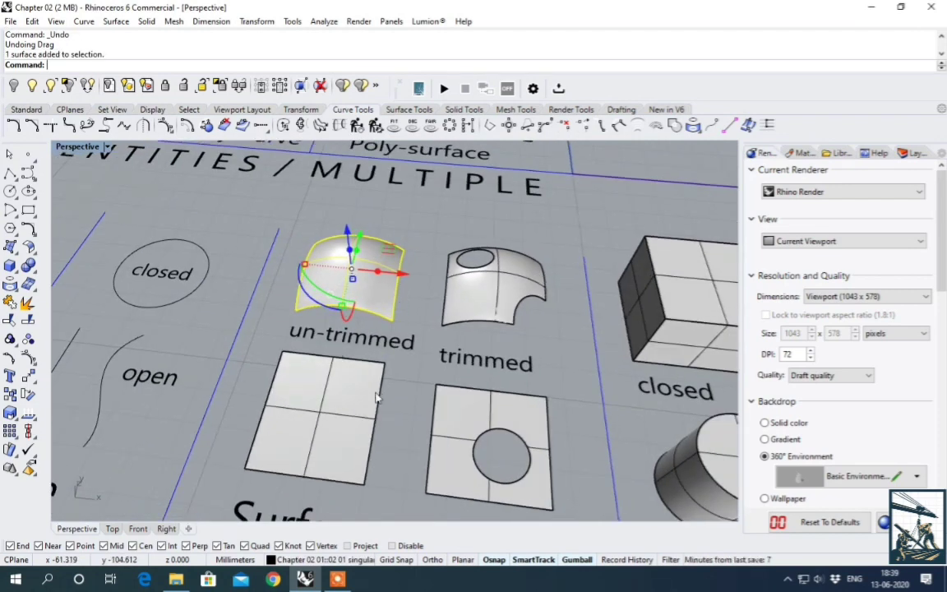
pyautogui.scroll(4, 399, 312)
pyautogui.moveTo(414, 319); pyautogui.dragTo(507, 272, button='right')
pyautogui.scroll(-3, 507, 253)
pyautogui.scroll(4, 493, 246)
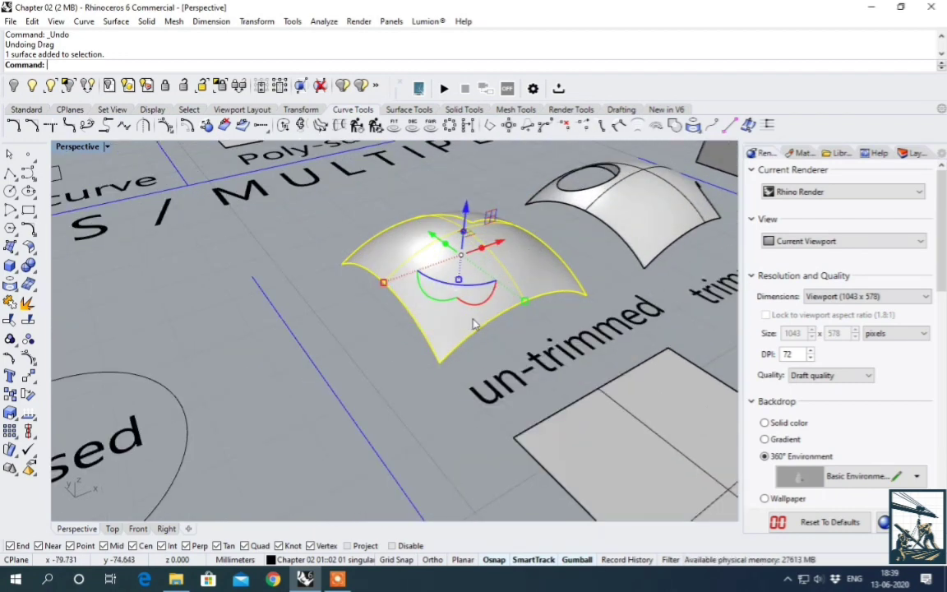
pyautogui.press('F11')
pyautogui.press('F10')
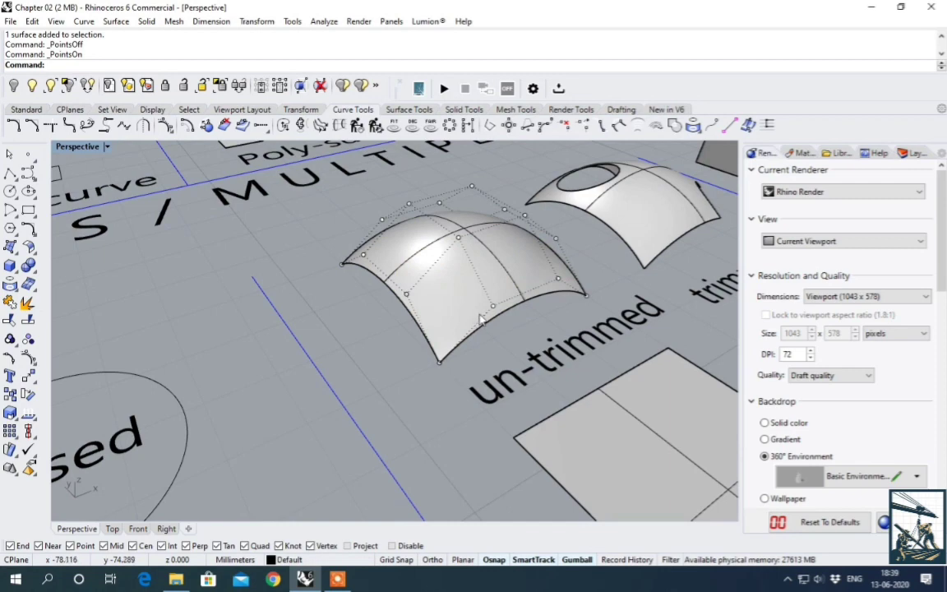
# - Reshape the curved un-trimmed surface by moving one of its control points
pyautogui.moveTo(586, 338); pyautogui.dragTo(437, 244, button='right')
pyautogui.click(437, 236)
pyautogui.moveTo(438, 237); pyautogui.dragTo(449, 190)
# - Compare the curved and flat trimmed surfaces with their un-trimmed counterparts
pyautogui.scroll(-5, 449, 189)
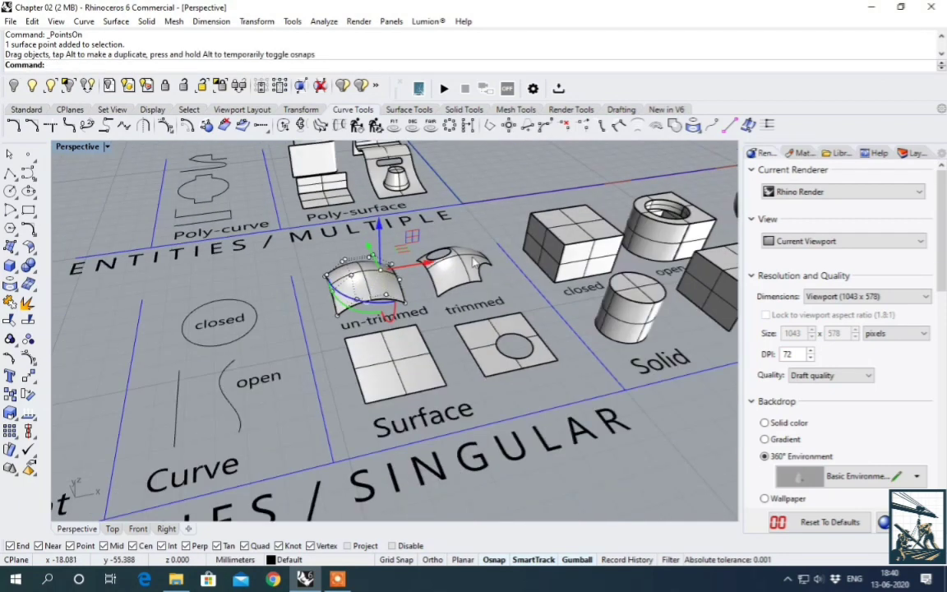
pyautogui.scroll(2, 494, 283)
pyautogui.scroll(4, 477, 325)
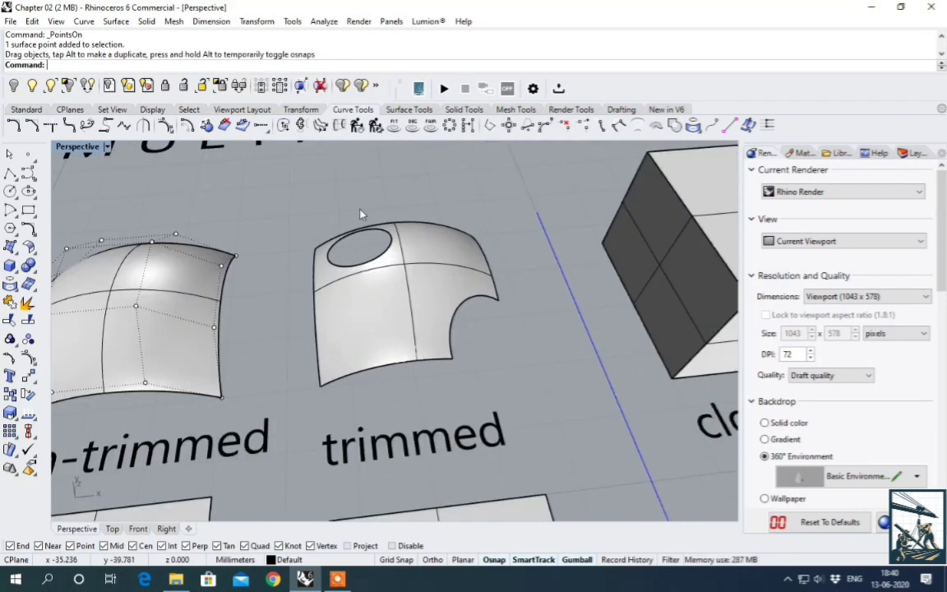
pyautogui.scroll(-4, 346, 260)
pyautogui.scroll(4, 247, 284)
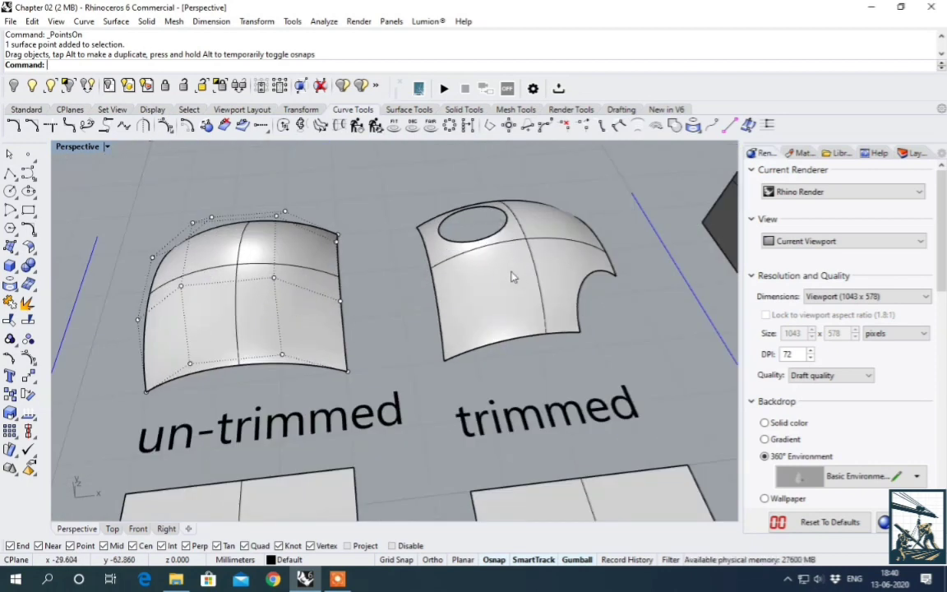
pyautogui.scroll(-4, 511, 277)
pyautogui.scroll(3, 498, 329)
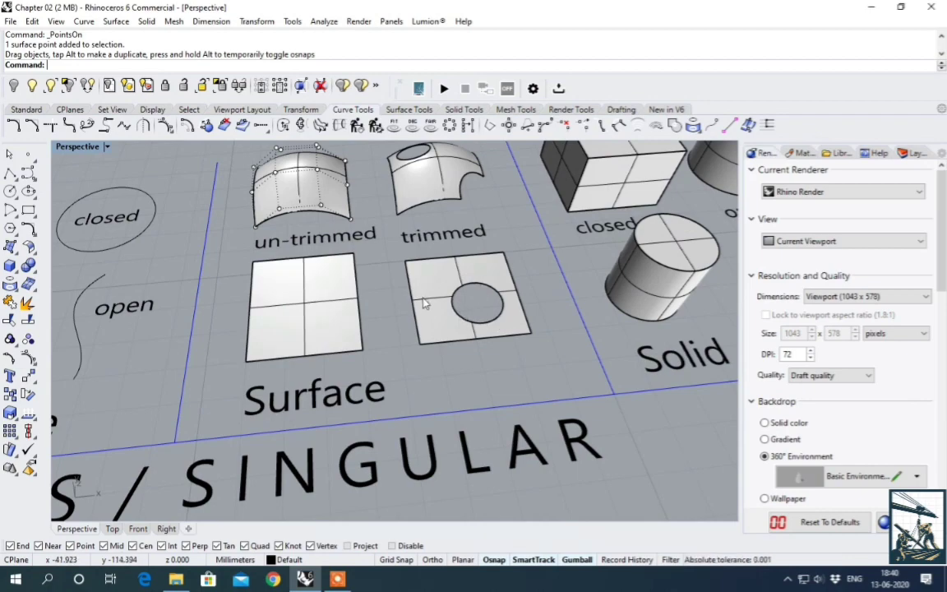
pyautogui.scroll(-4, 381, 268)
pyautogui.scroll(4, 623, 239)
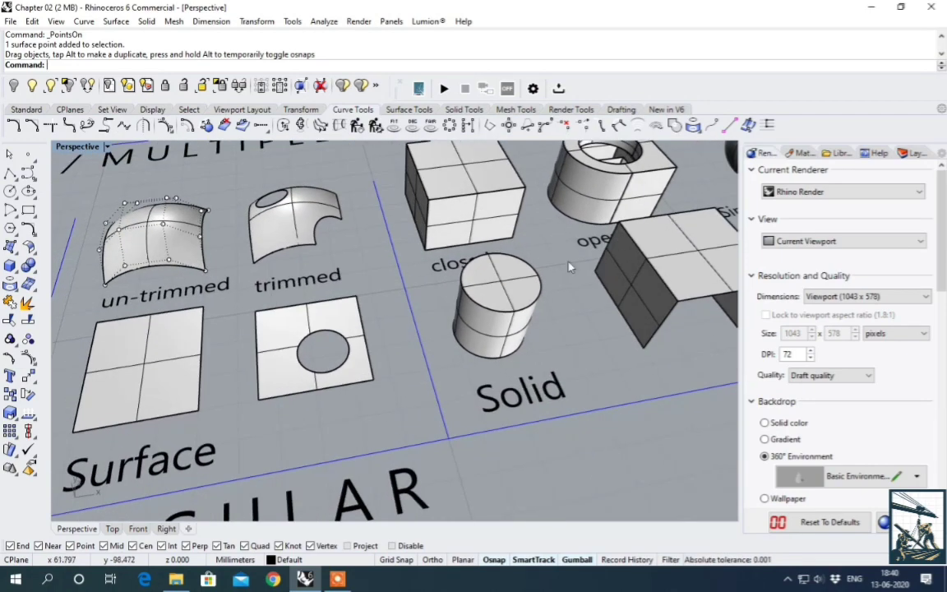
# - Select the closed cylinder and the closed box in the Solid group in turn and examine them from several angles
pyautogui.scroll(-4, 569, 266)
pyautogui.scroll(4, 385, 269)
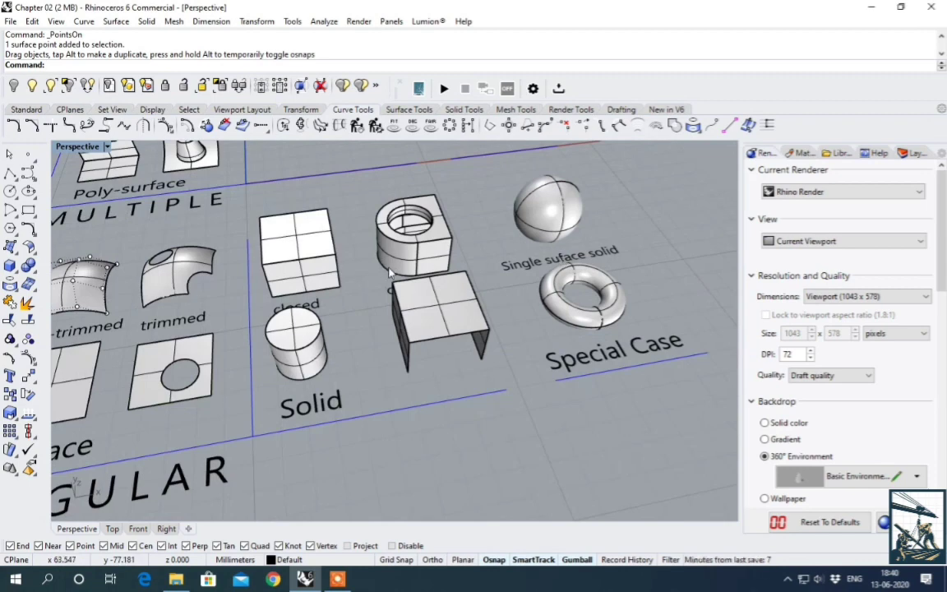
pyautogui.moveTo(390, 272); pyautogui.dragTo(392, 306, button='right')
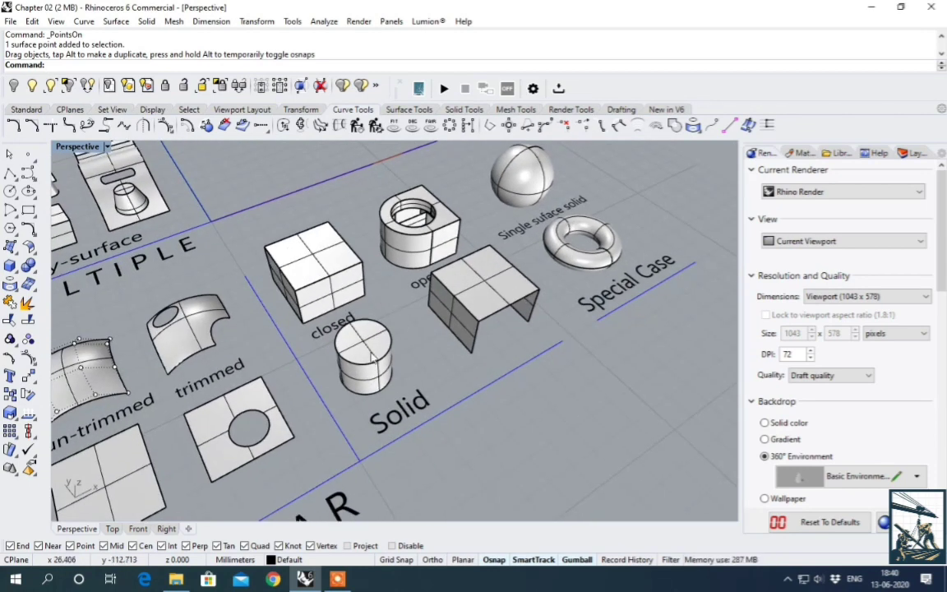
pyautogui.scroll(3, 371, 356)
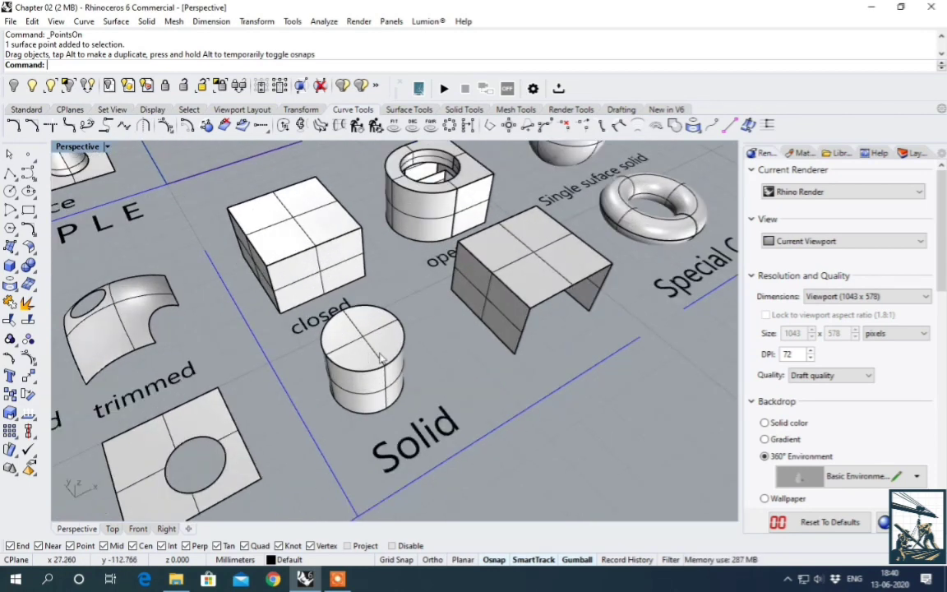
pyautogui.click(378, 339)
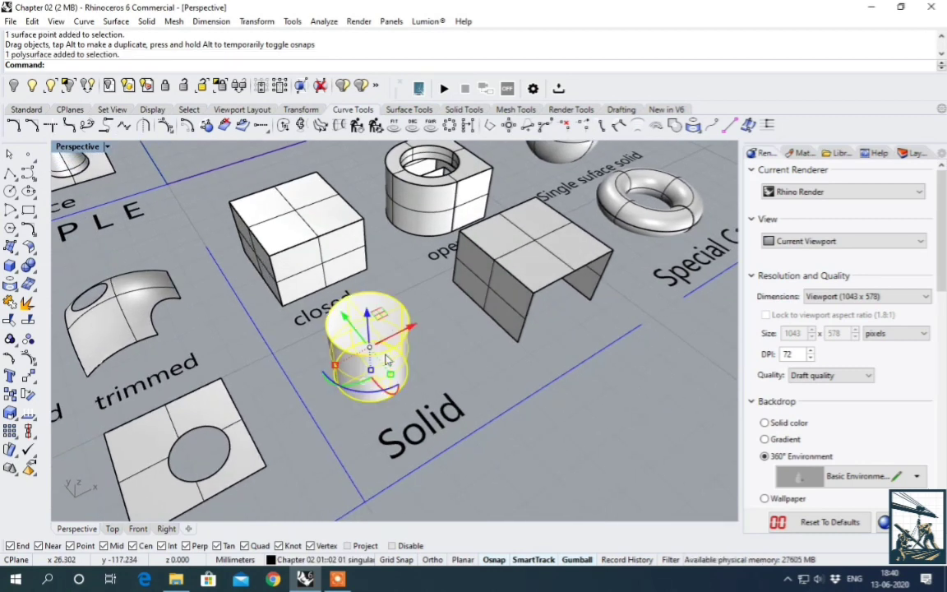
pyautogui.moveTo(378, 339); pyautogui.dragTo(510, 271, button='right')
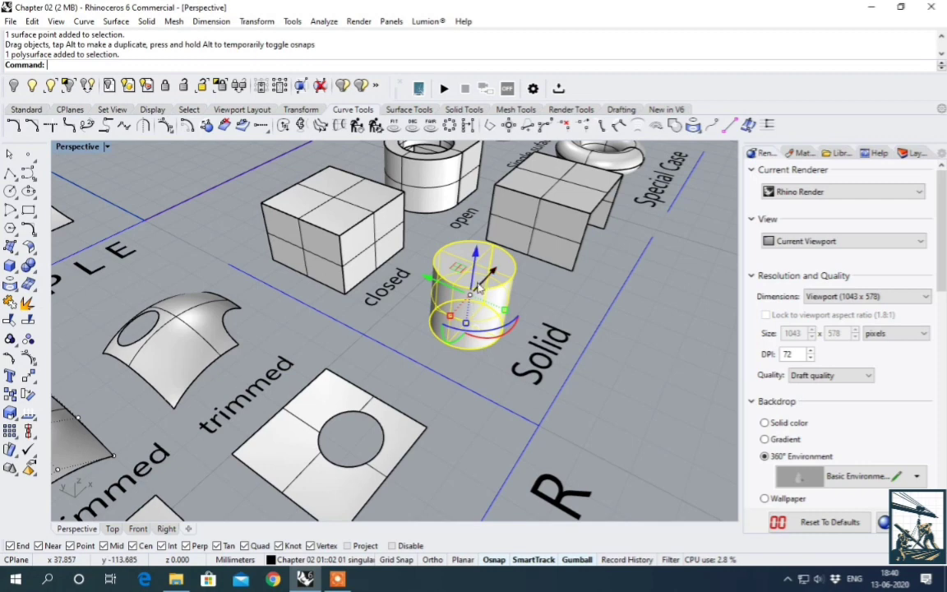
pyautogui.moveTo(482, 350); pyautogui.dragTo(460, 298, button='right')
pyautogui.click(281, 218)
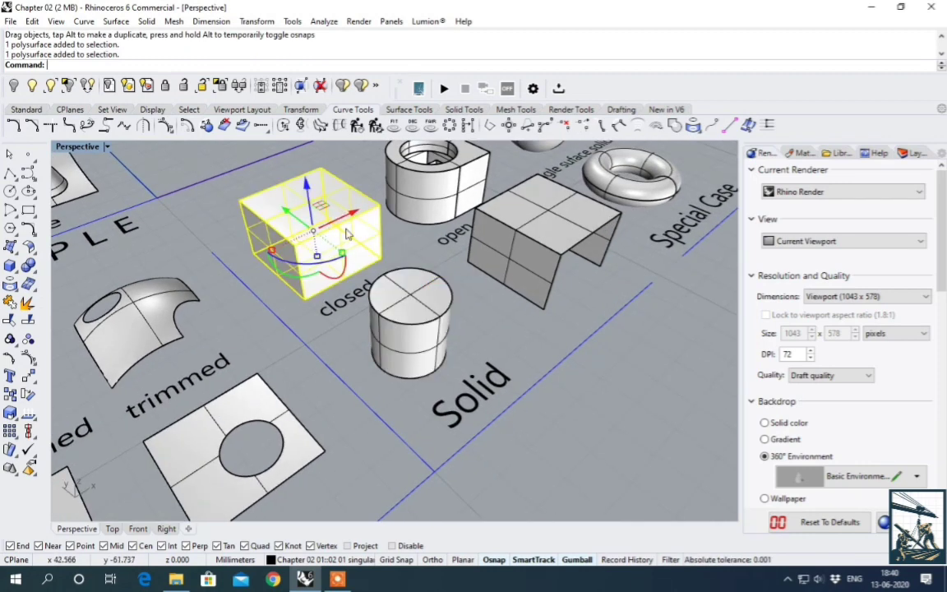
pyautogui.moveTo(404, 254); pyautogui.dragTo(362, 249, button='right')
# - Select the open polysurface with the round hole in the Solid group and examine its interior up close
pyautogui.scroll(12, 452, 176)
pyautogui.click(463, 299)
pyautogui.scroll(-6, 463, 312)
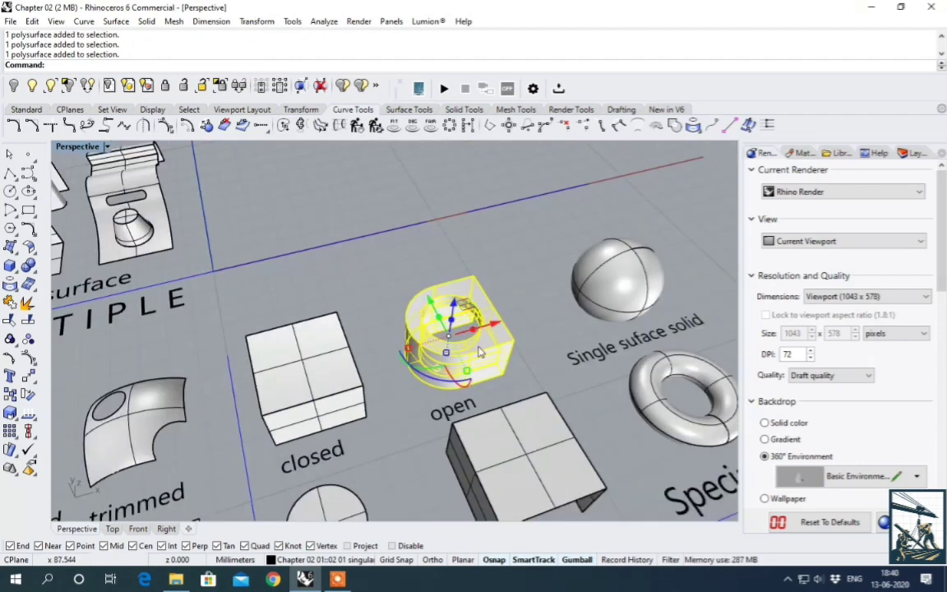
pyautogui.scroll(4, 458, 302)
pyautogui.moveTo(503, 298)
pyautogui.mouseDown(button='right')
pyautogui.moveTo(440, 270)
pyautogui.moveTo(499, 292)
pyautogui.mouseUp(button='right')
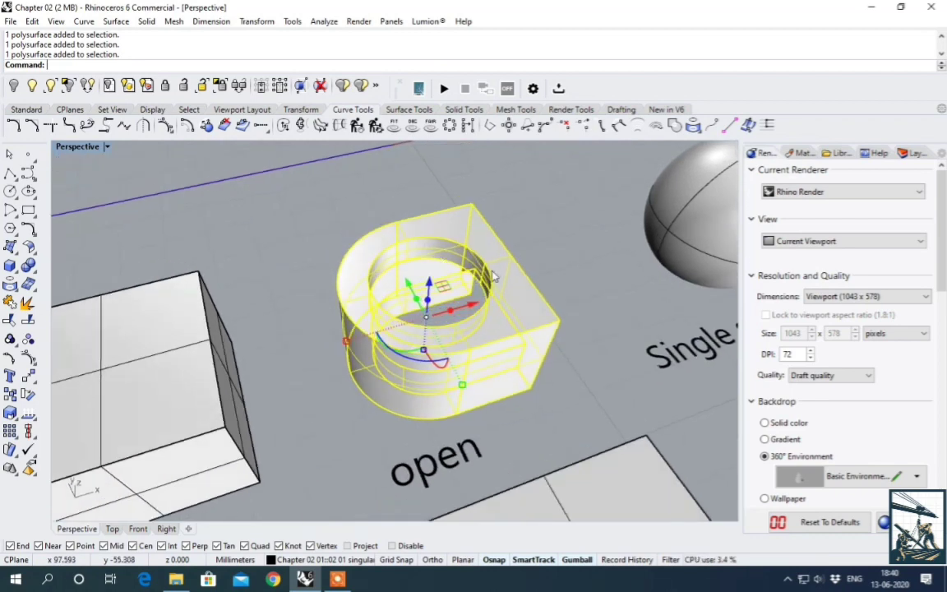
# - Examine the open table-shaped polysurface and its missing faces up close, selecting it and clearing the selection
pyautogui.scroll(-5, 444, 262)
pyautogui.scroll(5, 540, 370)
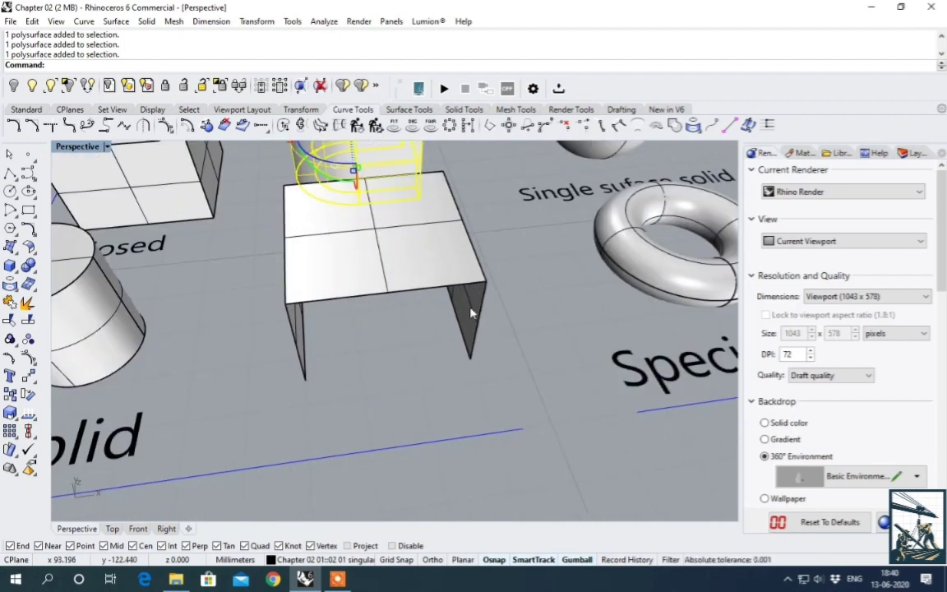
pyautogui.click(423, 275)
pyautogui.scroll(-2, 494, 314)
pyautogui.scroll(3, 424, 215)
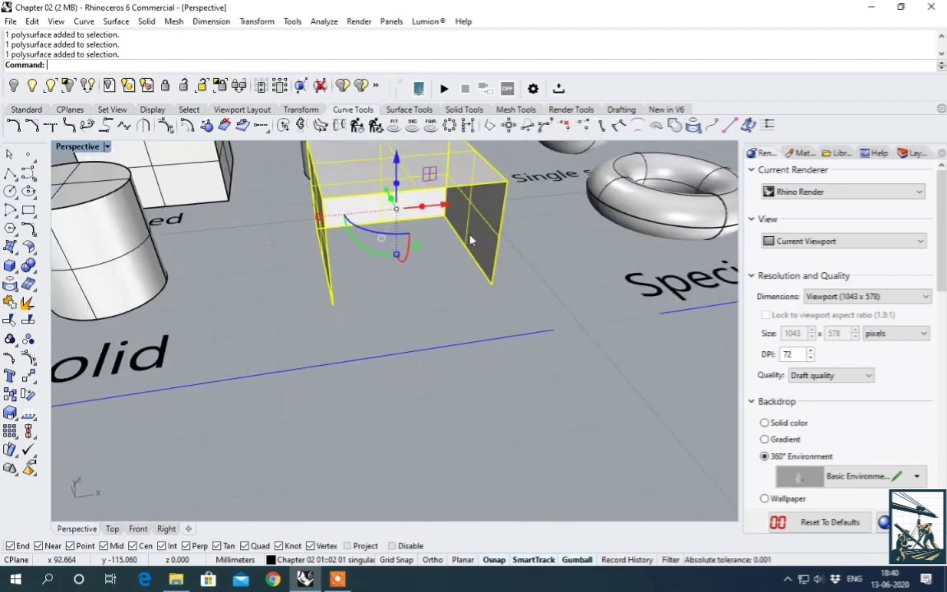
pyautogui.scroll(-4, 480, 295)
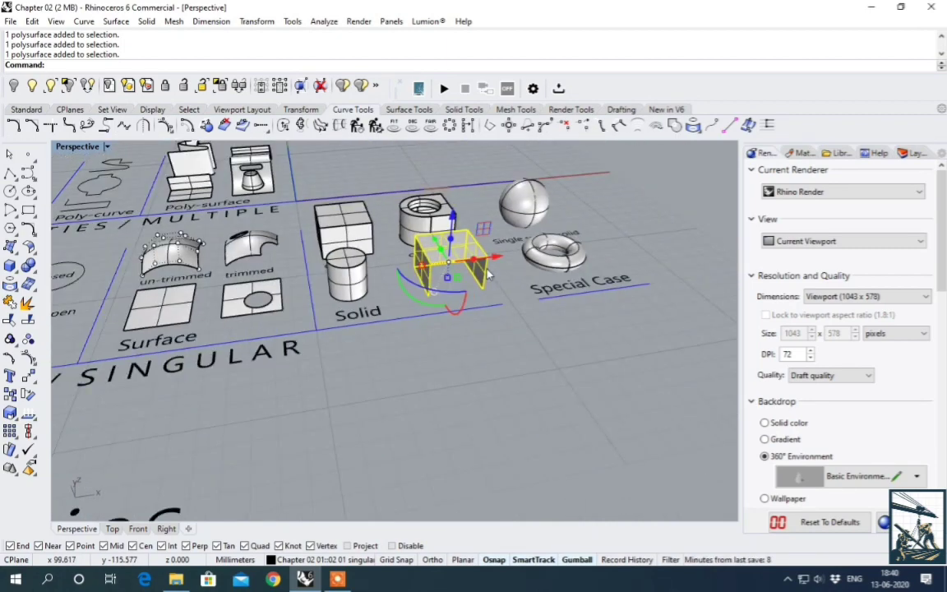
pyautogui.scroll(3, 493, 320)
pyautogui.click(496, 322)
pyautogui.scroll(5, 477, 291)
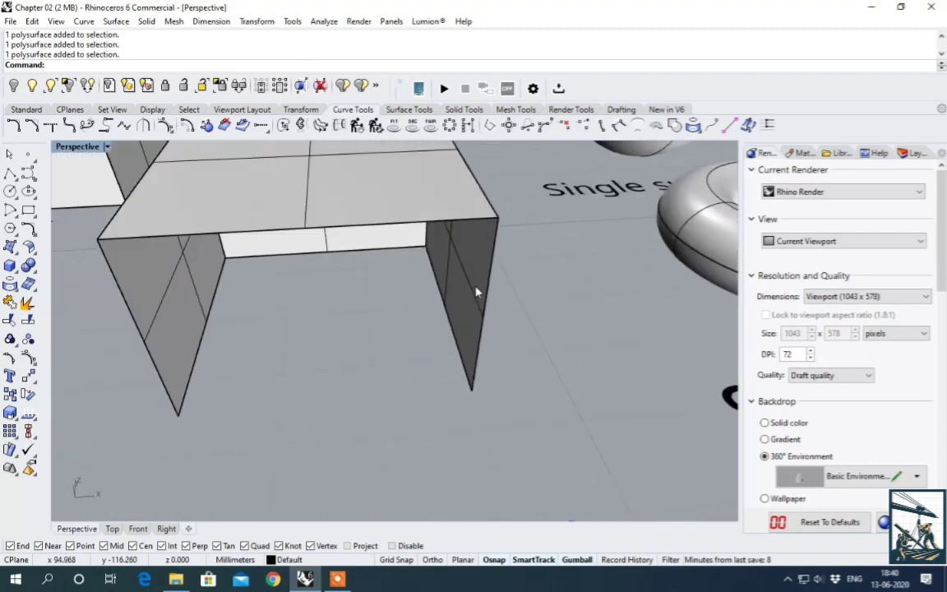
pyautogui.click(476, 291)
pyautogui.scroll(-3, 476, 293)
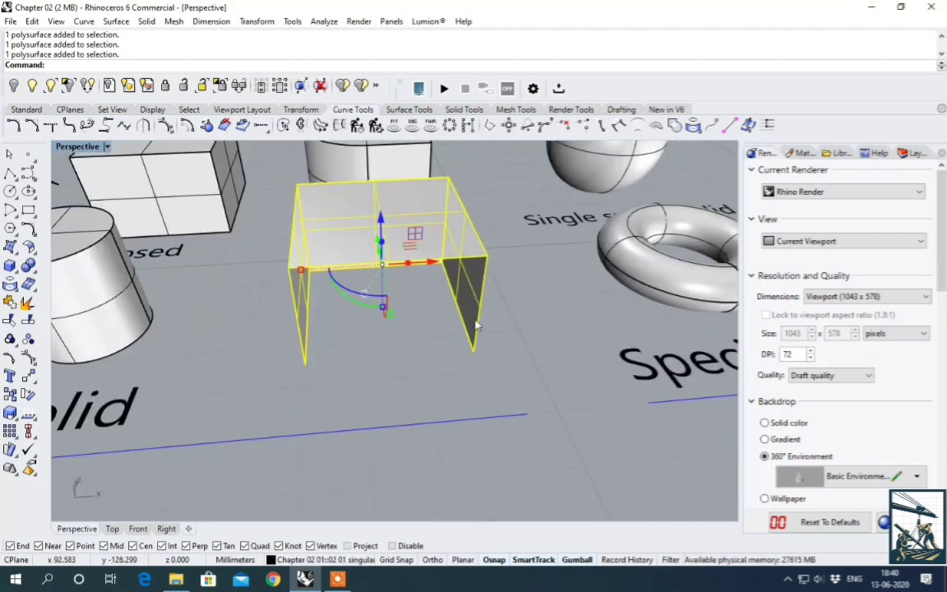
pyautogui.click(430, 292)
pyautogui.click(460, 298)
pyautogui.scroll(-7, 404, 291)
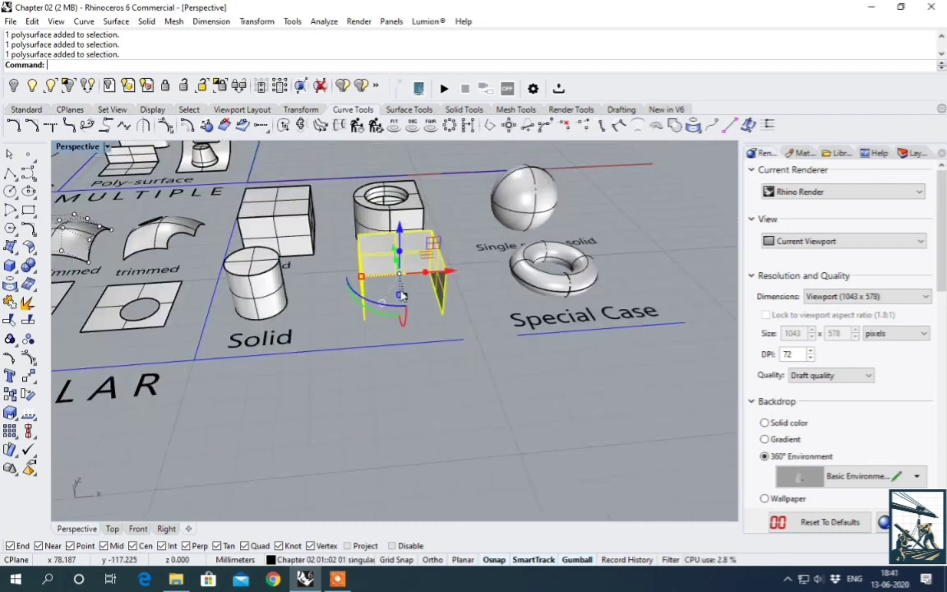
pyautogui.click(346, 295)
# - Compare the open table-shaped polysurface with the closed cylinder by selecting each in turn, and clear the selection
pyautogui.scroll(4, 340, 298)
pyautogui.moveTo(341, 299); pyautogui.dragTo(343, 305, button='right')
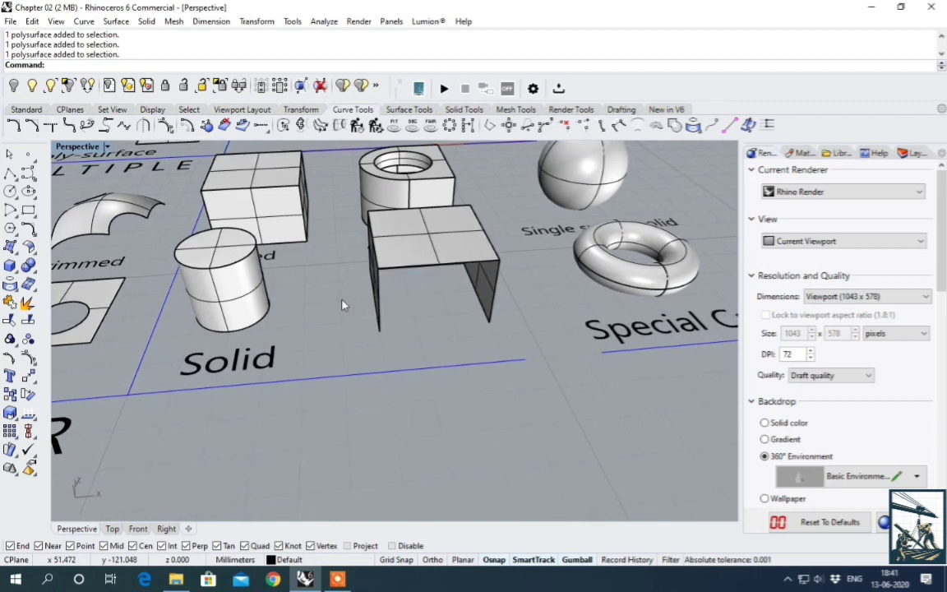
pyautogui.scroll(2, 391, 259)
pyautogui.click(419, 261)
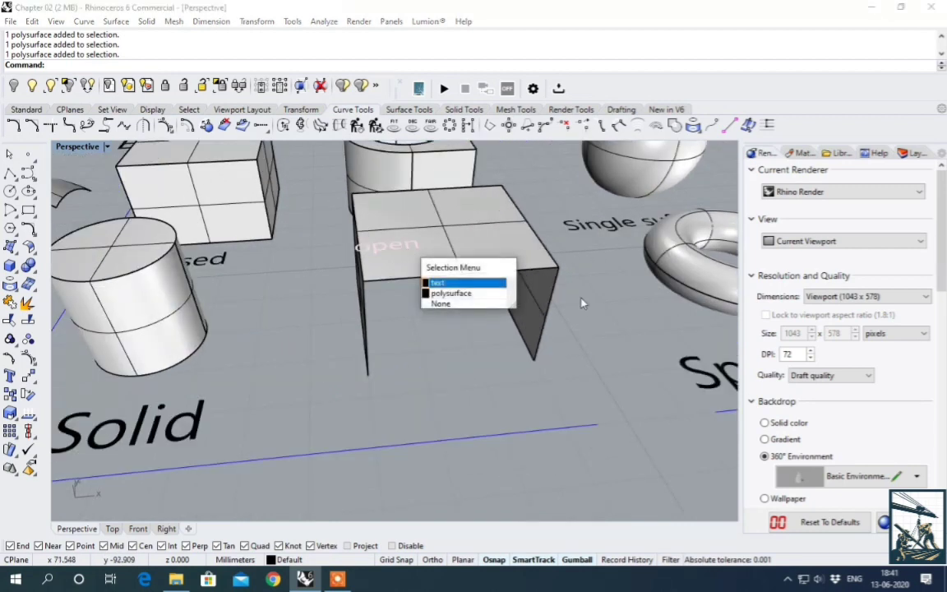
pyautogui.click(594, 318)
pyautogui.click(543, 310)
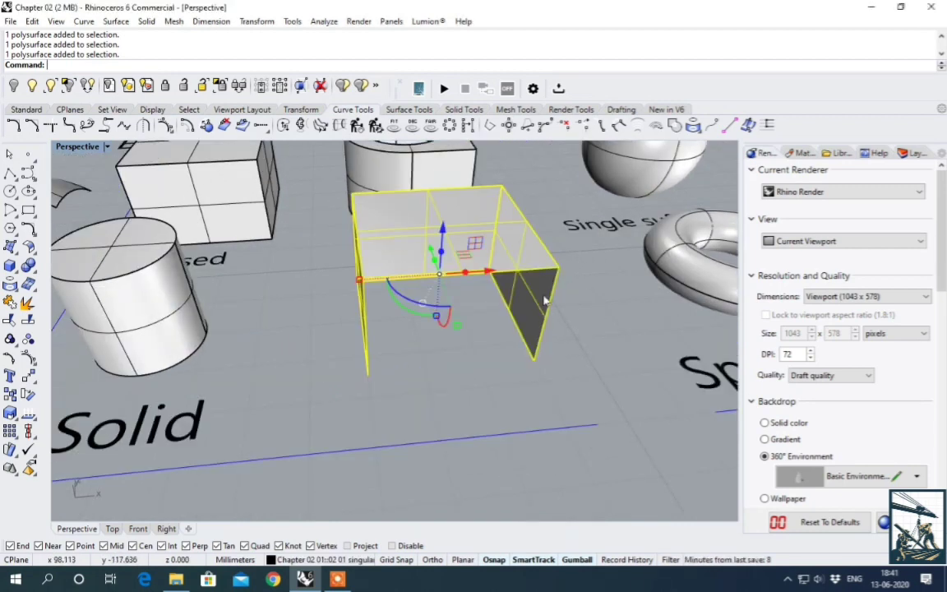
pyautogui.scroll(-4, 510, 290)
pyautogui.click(235, 290)
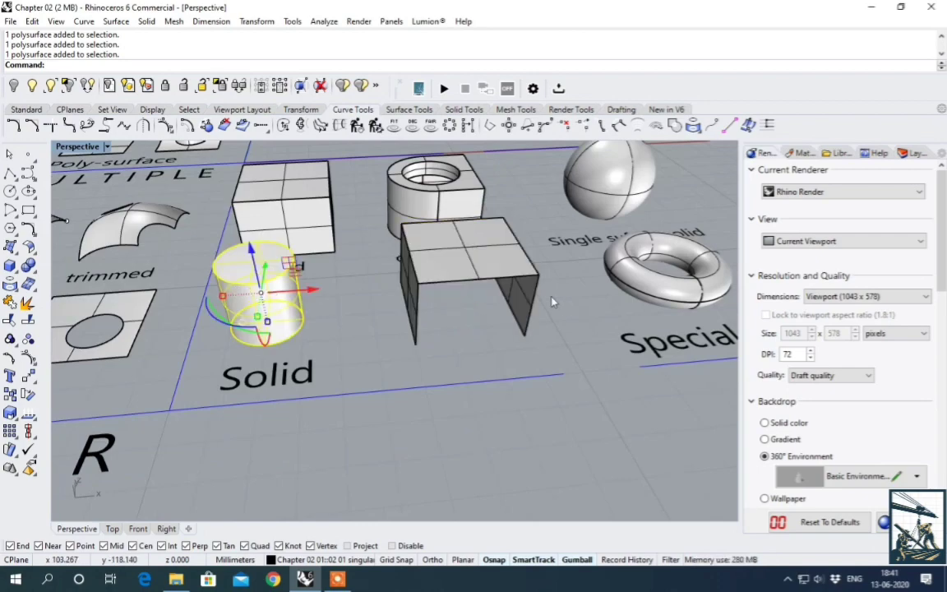
pyautogui.click(572, 295)
# - Examine the single-surface solids in the Special Case group by selecting the sphere and the torus in turn, and clear the selection
pyautogui.scroll(-4, 574, 296)
pyautogui.scroll(5, 514, 263)
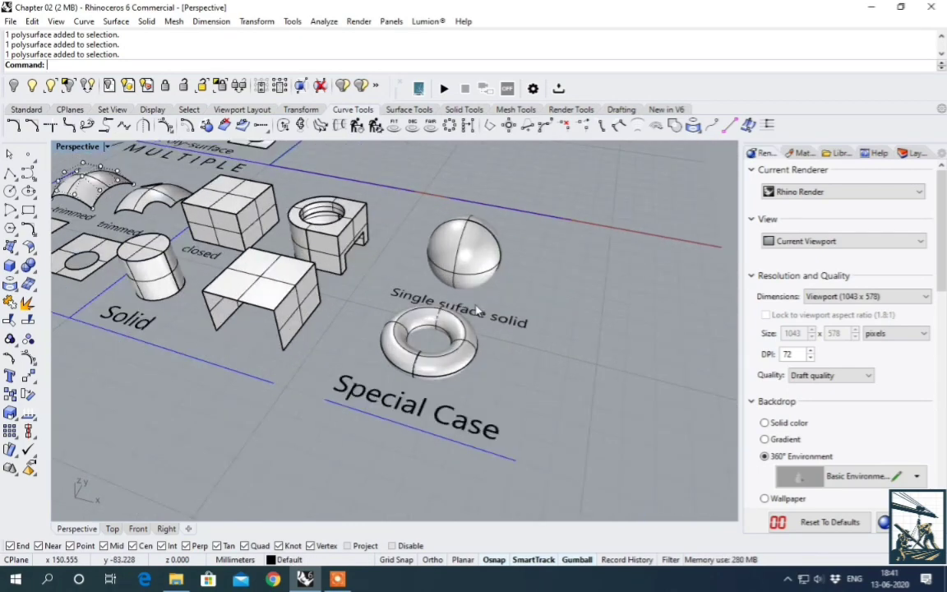
pyautogui.scroll(2, 563, 376)
pyautogui.scroll(-4, 550, 423)
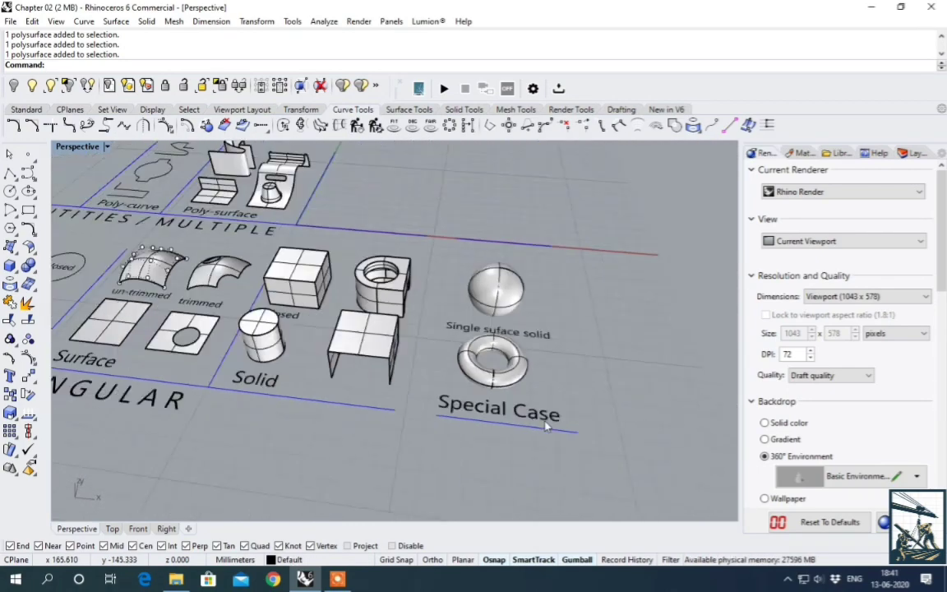
pyautogui.scroll(1, 516, 300)
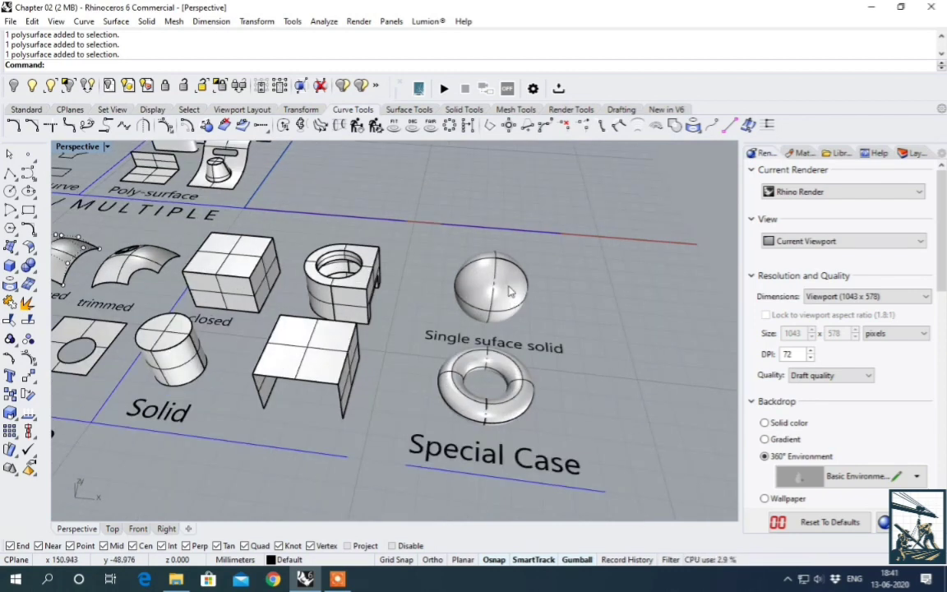
pyautogui.click(507, 289)
pyautogui.click(539, 259)
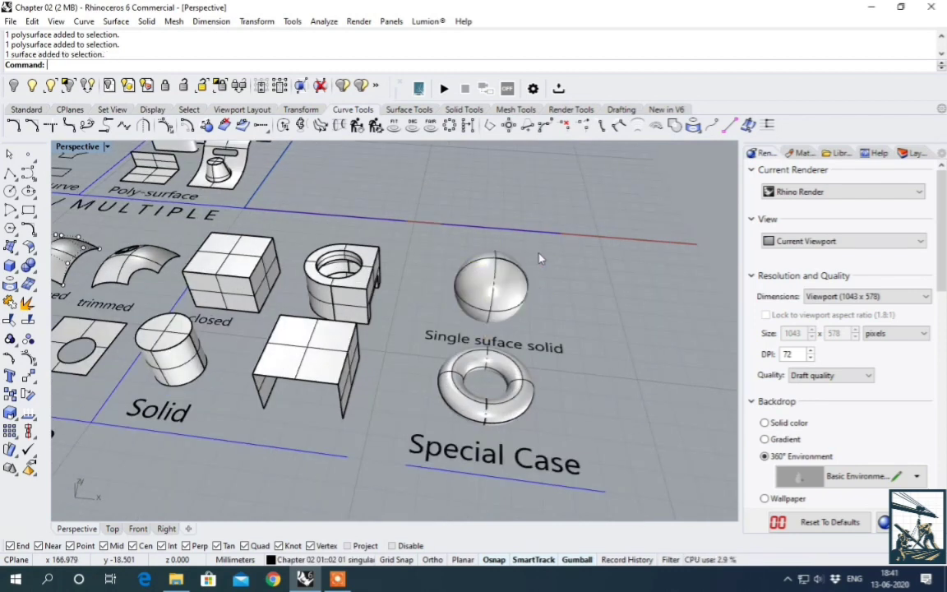
pyautogui.click(454, 362)
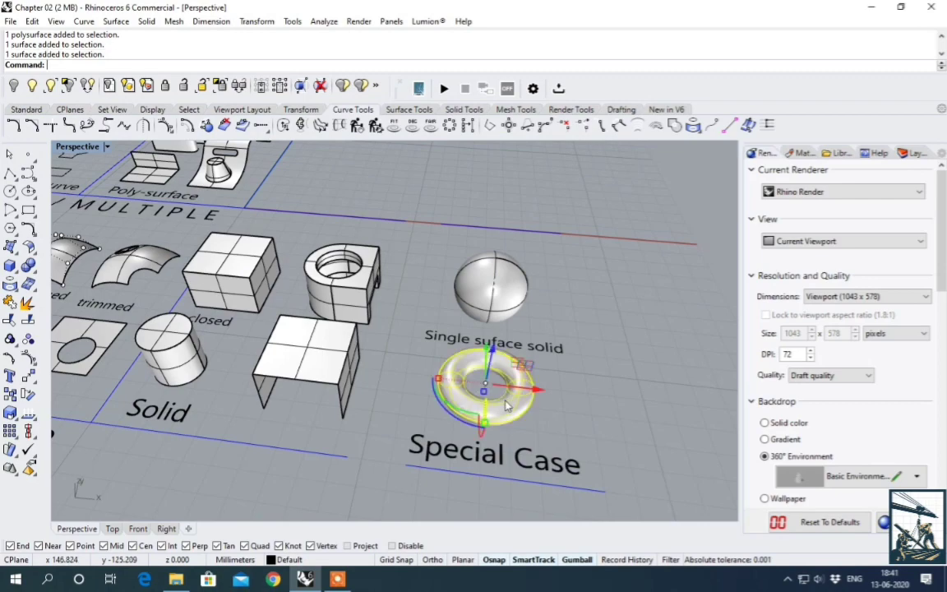
pyautogui.scroll(5, 549, 410)
pyautogui.scroll(-5, 545, 409)
pyautogui.click(545, 408)
# - Compare the closed cylinder, the angular open poly-curve and the open table-shaped polysurface by selecting each in turn
pyautogui.scroll(3, 175, 346)
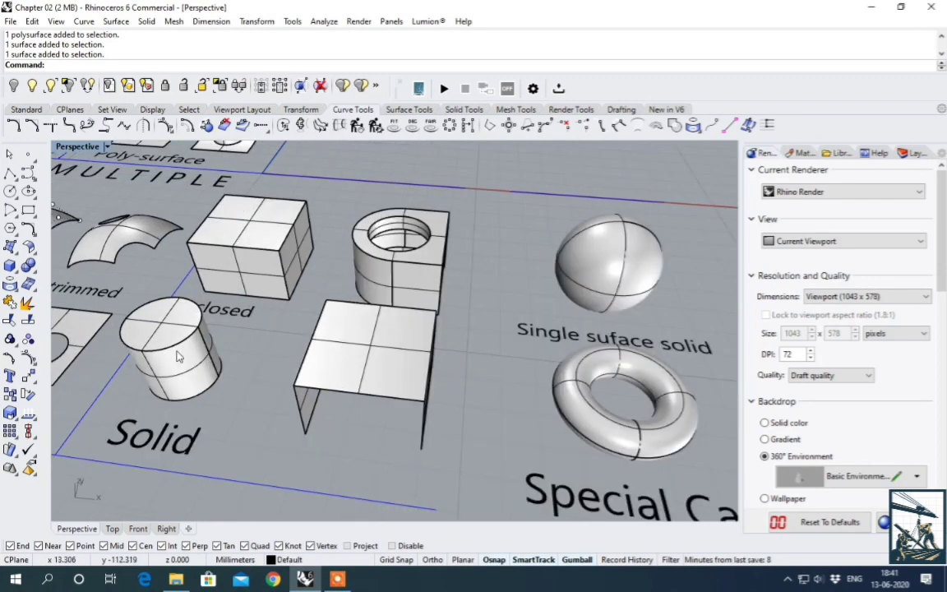
pyautogui.click(180, 354)
pyautogui.scroll(-5, 285, 345)
pyautogui.scroll(-3, 205, 347)
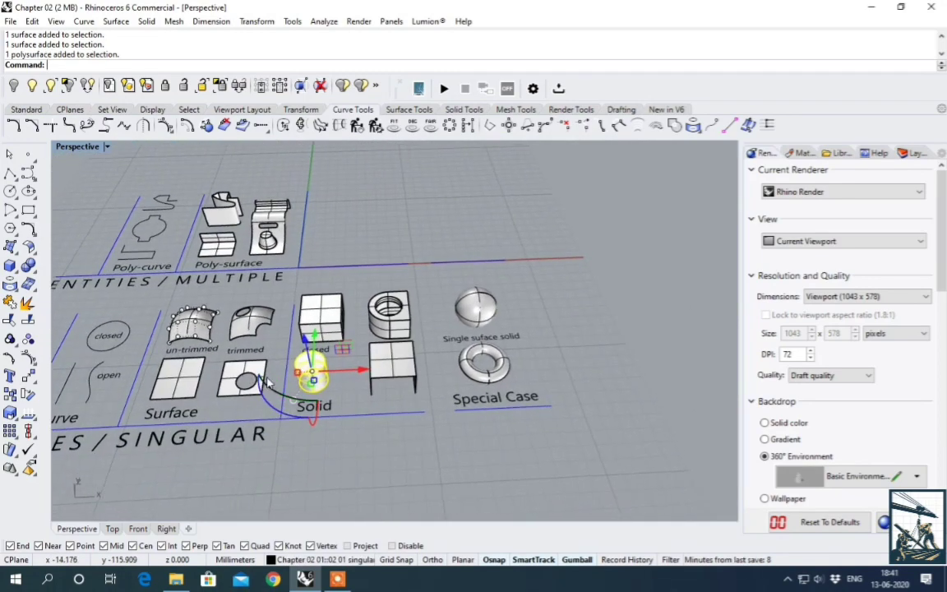
pyautogui.scroll(6, 254, 260)
pyautogui.click(234, 298)
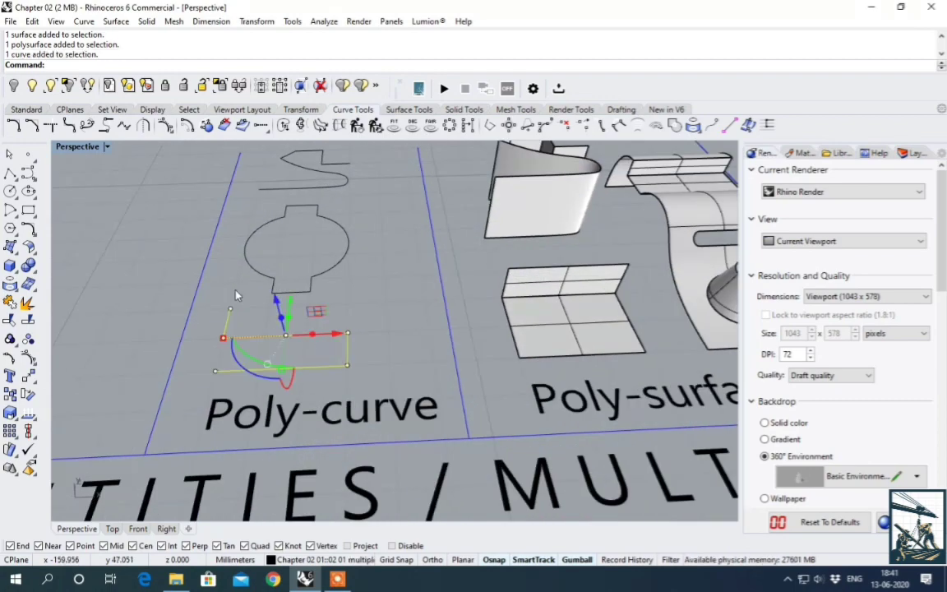
pyautogui.scroll(-6, 236, 296)
pyautogui.scroll(5, 491, 384)
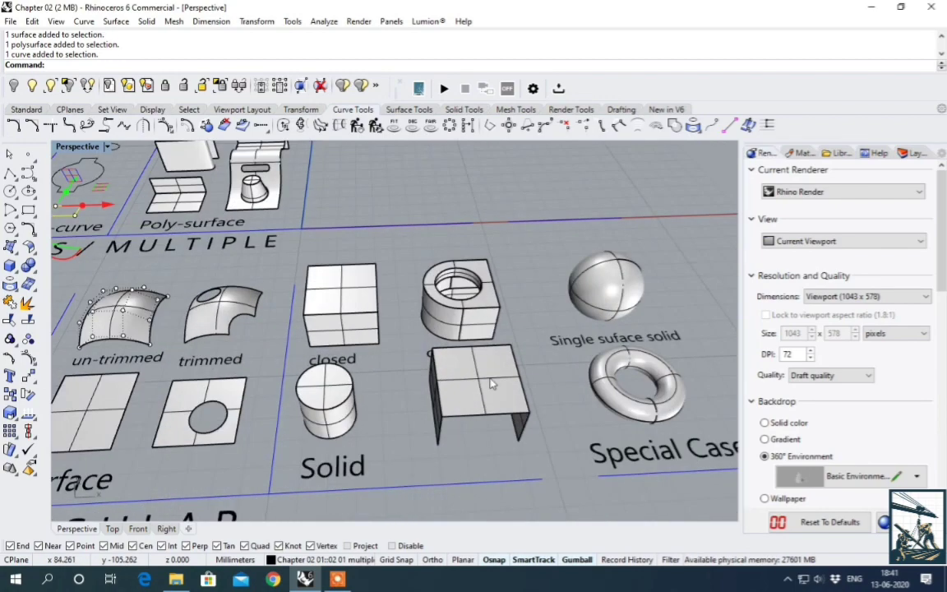
pyautogui.click(491, 384)
pyautogui.scroll(-5, 491, 383)
pyautogui.scroll(5, 336, 271)
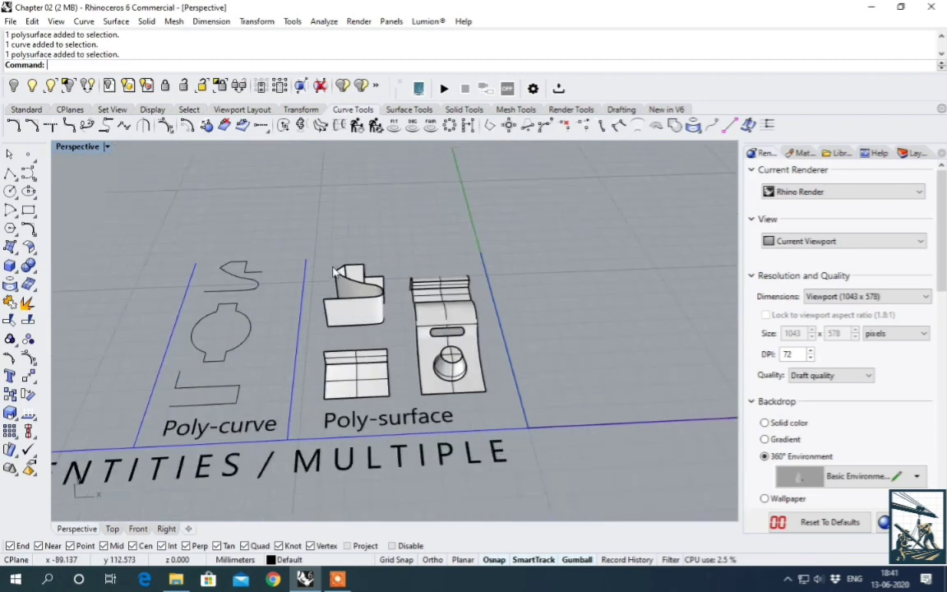
# - Examine the Poly-curve group by selecting the S-shaped open curve and the angular open curve in turn
pyautogui.scroll(-5, 335, 271)
pyautogui.scroll(6, 345, 287)
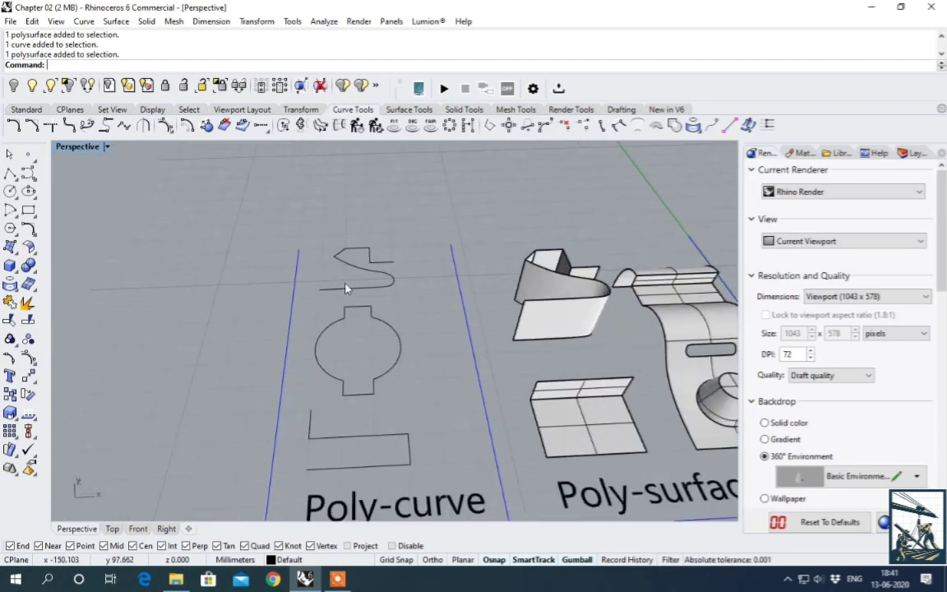
pyautogui.click(365, 291)
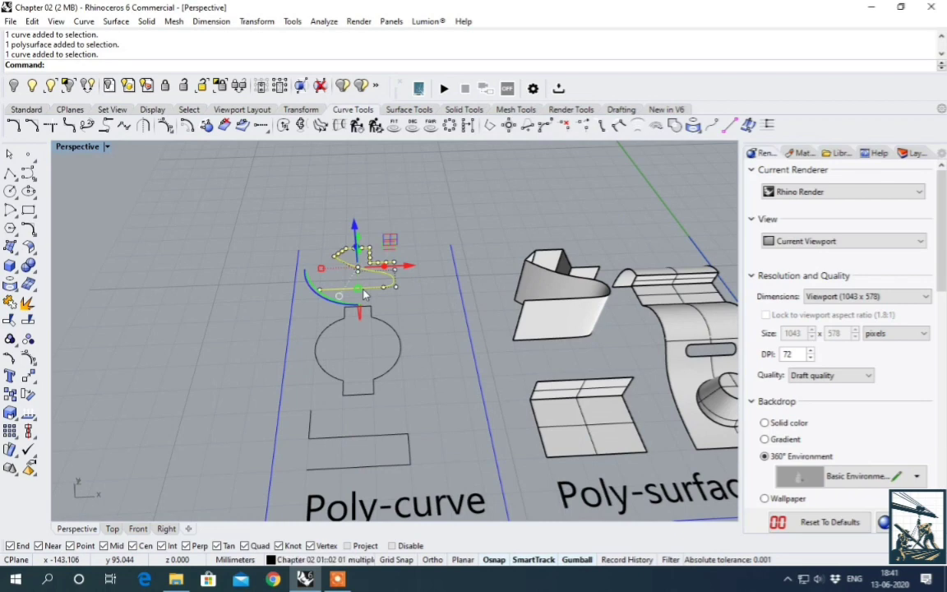
pyautogui.scroll(-4, 377, 296)
pyautogui.scroll(3, 334, 334)
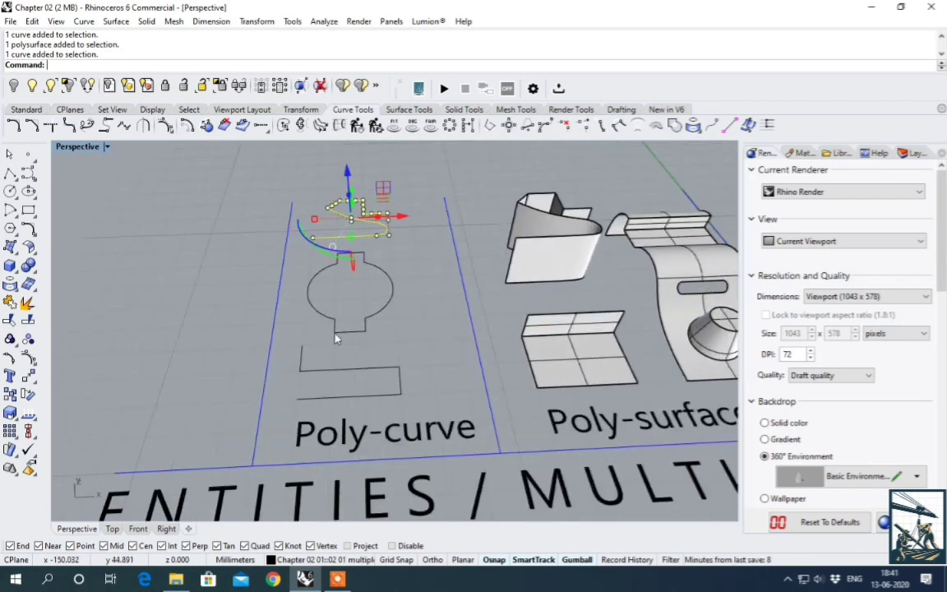
pyautogui.click(338, 365)
pyautogui.click(338, 370)
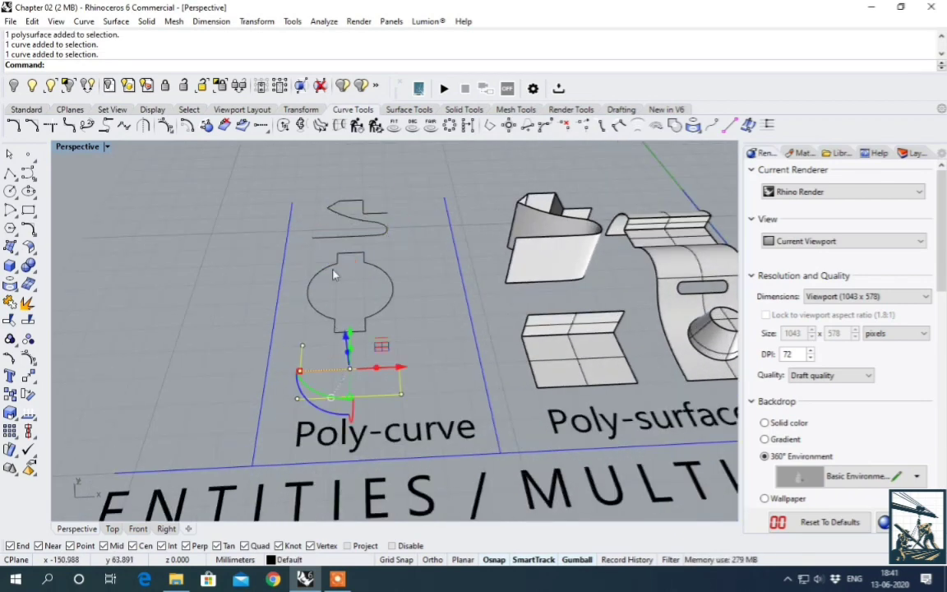
# - Display the control points of the S-shaped open curve in the Poly-curve group
pyautogui.click(332, 217)
pyautogui.click(340, 212)
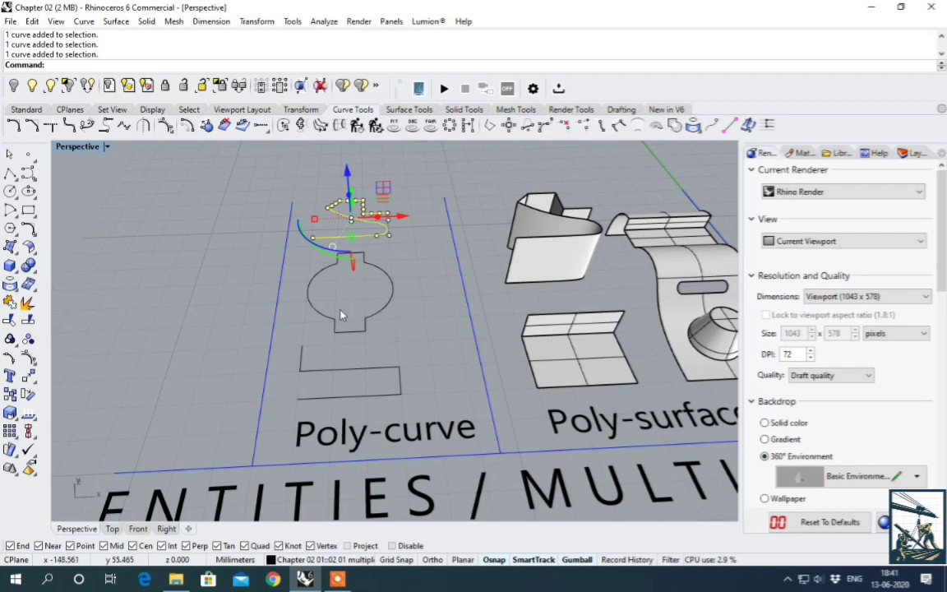
pyautogui.press('F10')
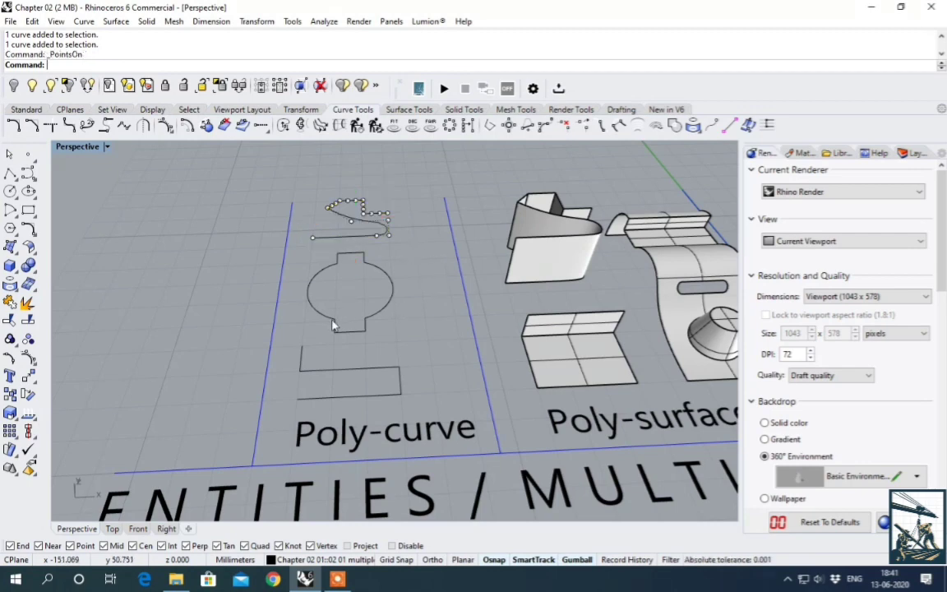
pyautogui.press('F10')
pyautogui.write('p')
pyautogui.press('BackSpace')
pyautogui.press('BackSpace')
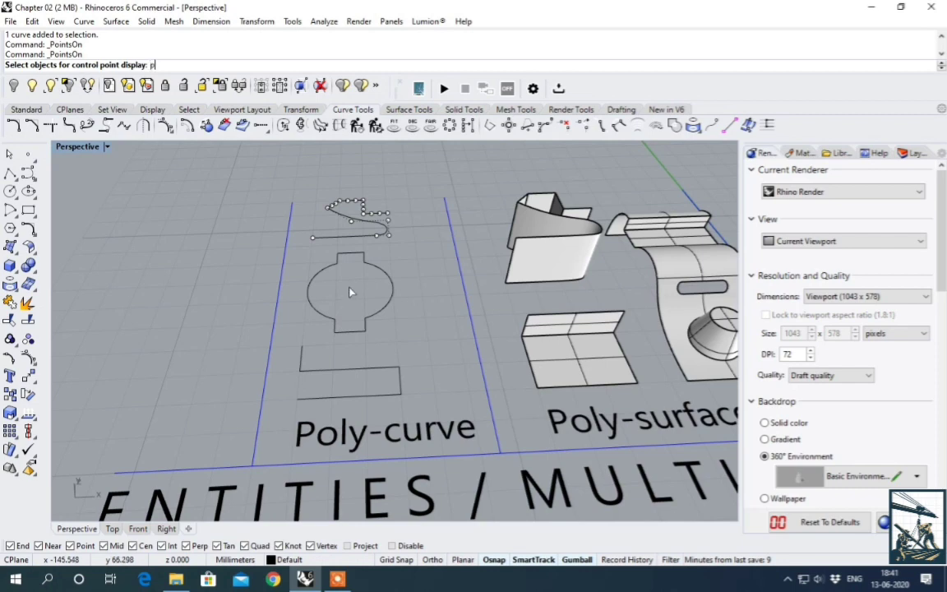
pyautogui.press('Return')
pyautogui.write('polyline')
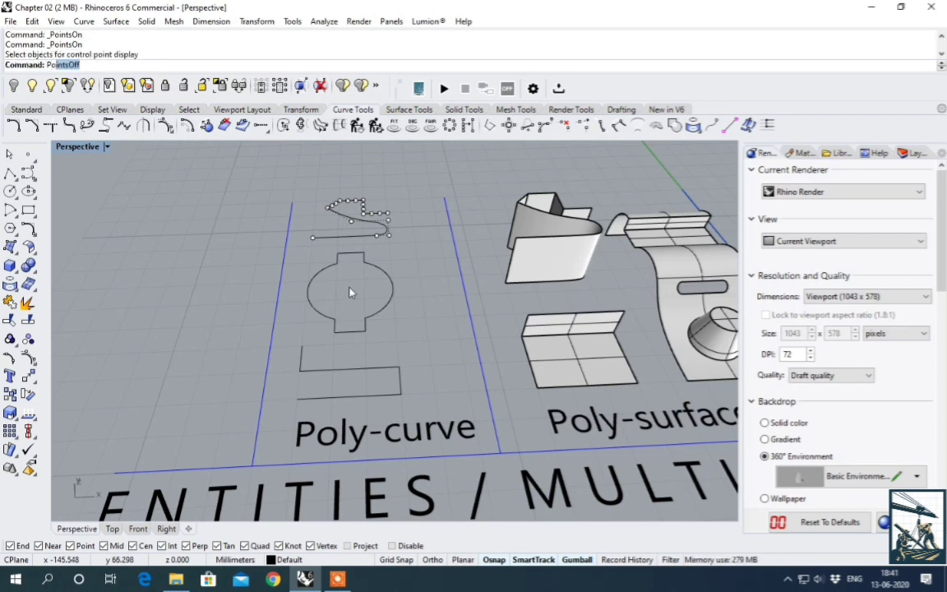
pyautogui.press('Return')
pyautogui.scroll(-3, 228, 307)
pyautogui.click(200, 294)
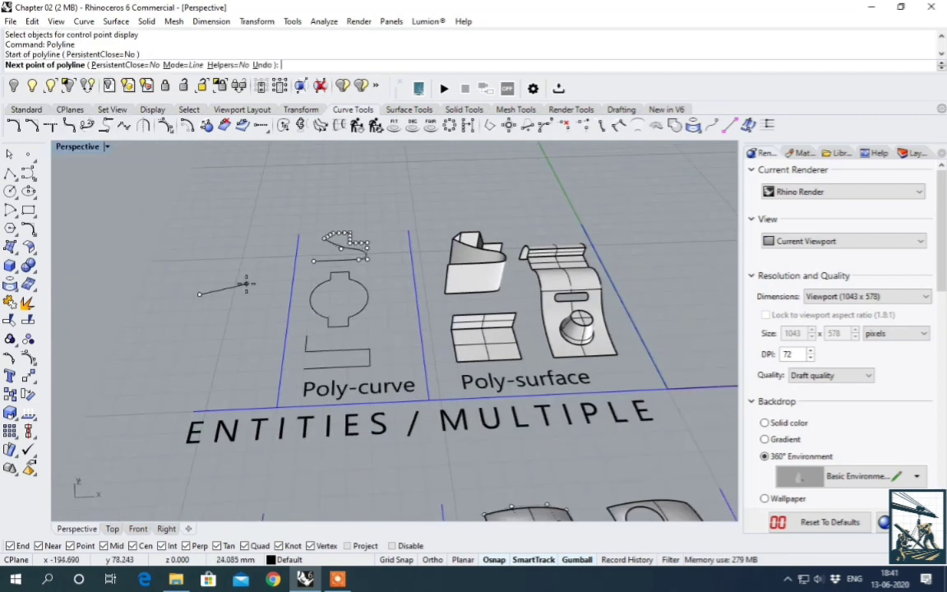
pyautogui.click(249, 292)
pyautogui.click(248, 350)
pyautogui.click(159, 351)
pyautogui.click(166, 295)
pyautogui.press('Escape')
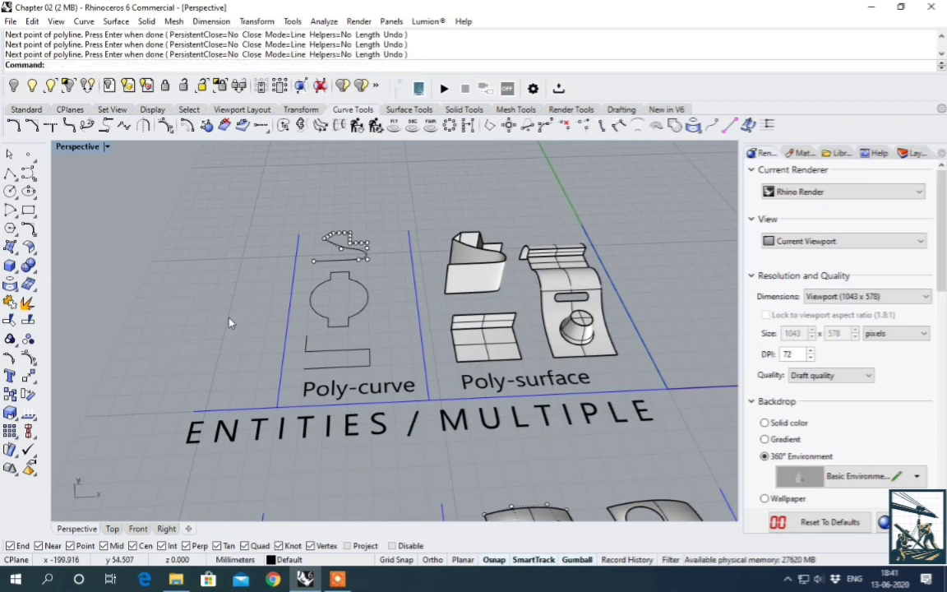
# - Draw two separate lines that meet at one endpoint in the empty area beside the Poly-curve group
pyautogui.write('line')
pyautogui.press('Return')
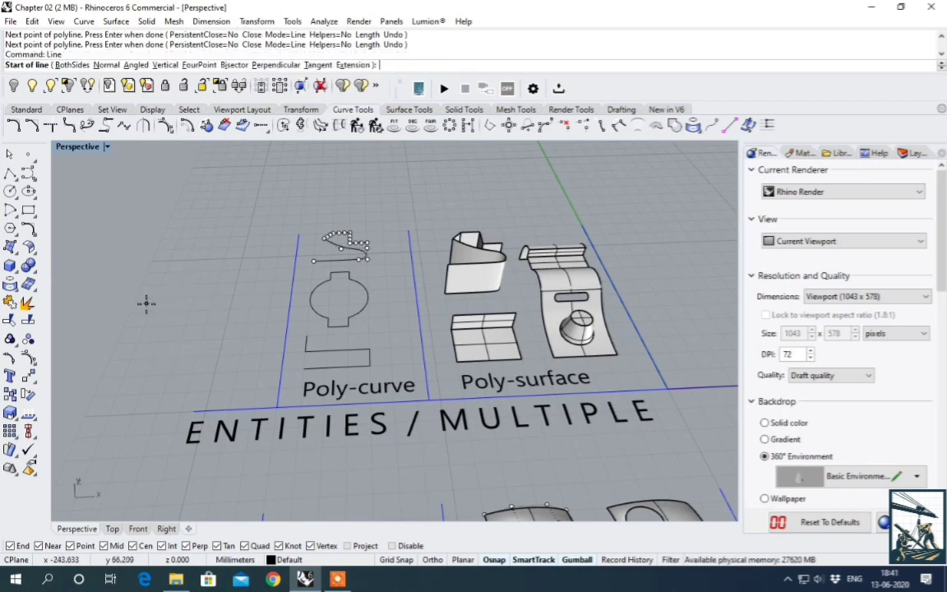
pyautogui.click(146, 303)
pyautogui.click(226, 303)
pyautogui.rightClick(231, 307)
pyautogui.click(226, 302)
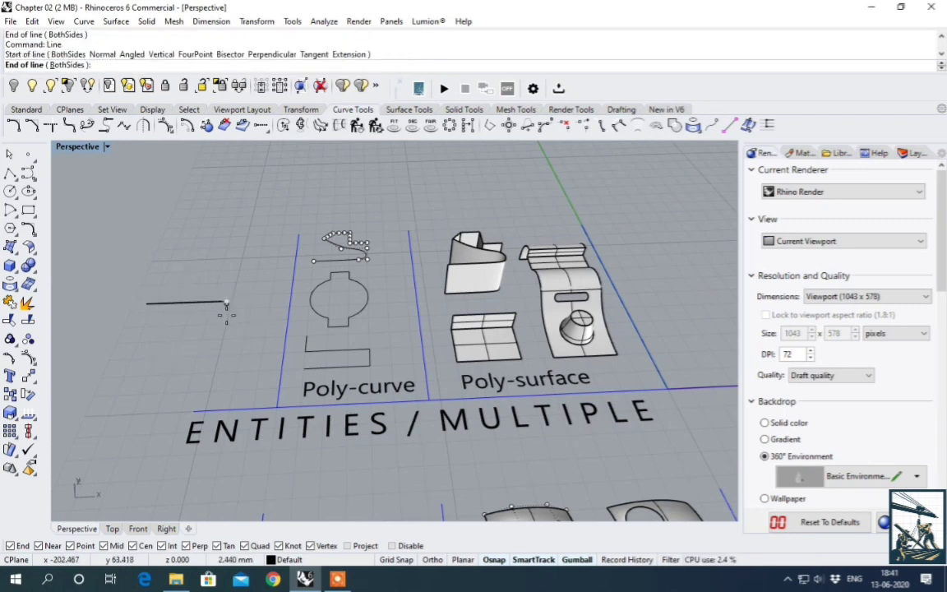
pyautogui.click(208, 370)
# - Join the two new lines into one open curve, and delete the joined curve
pyautogui.moveTo(242, 360); pyautogui.dragTo(190, 245)
pyautogui.write('join')
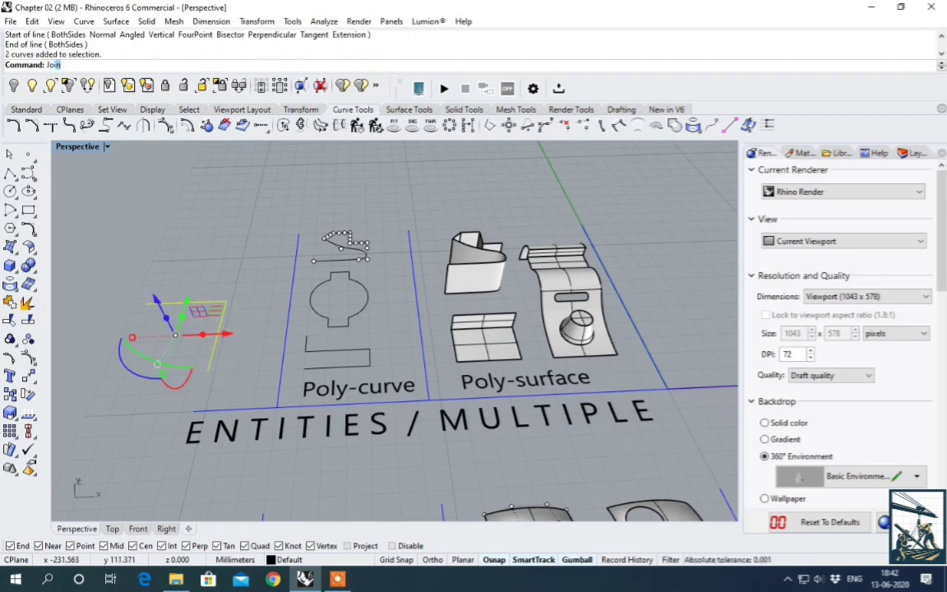
pyautogui.press('Return')
pyautogui.press('Escape')
pyautogui.click(221, 311)
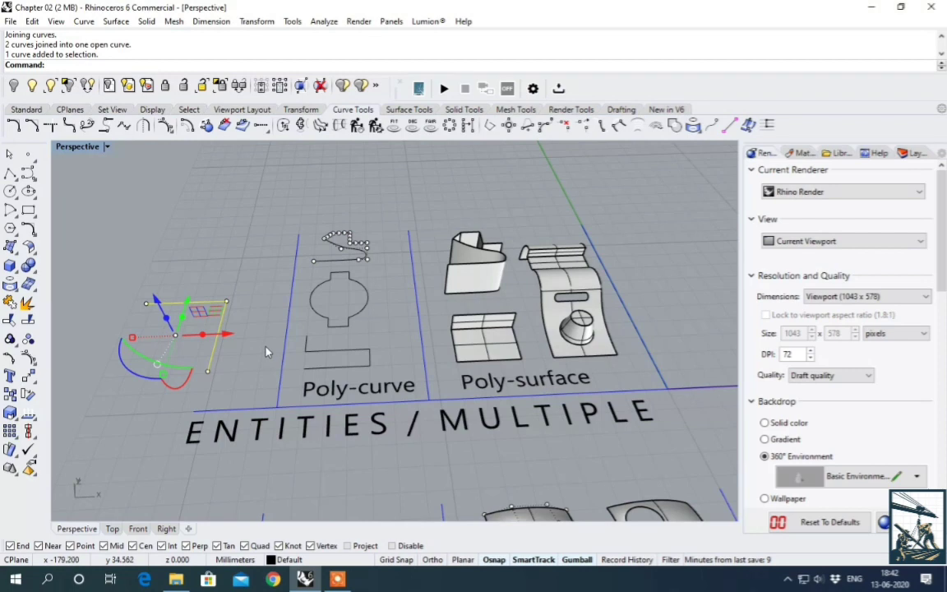
pyautogui.press('Delete')
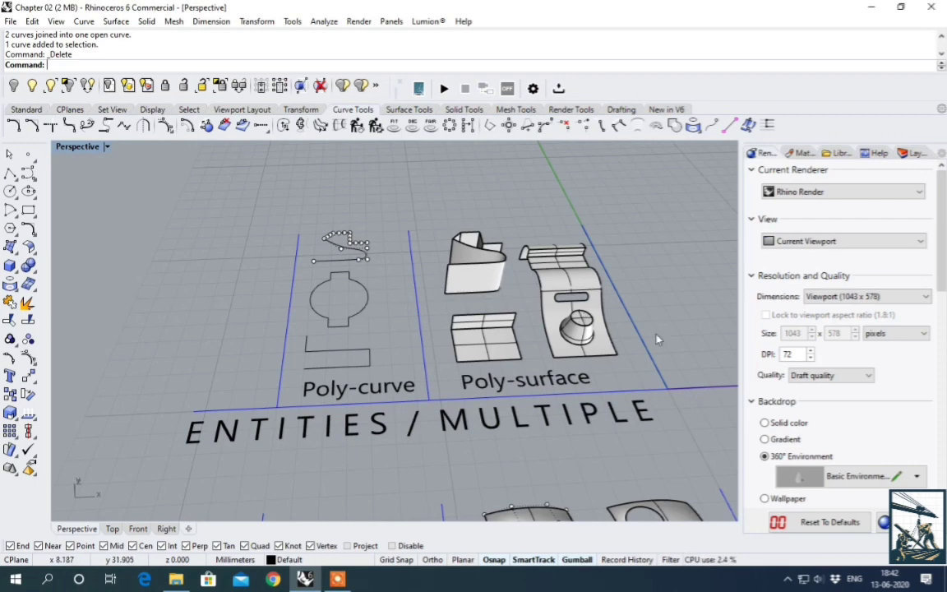
# - Compare the folded sheet's two separate surfaces with the slotted polysurface in the Poly-surface group by selecting each in turn
pyautogui.scroll(4, 567, 287)
pyautogui.click(493, 378)
pyautogui.click(486, 342)
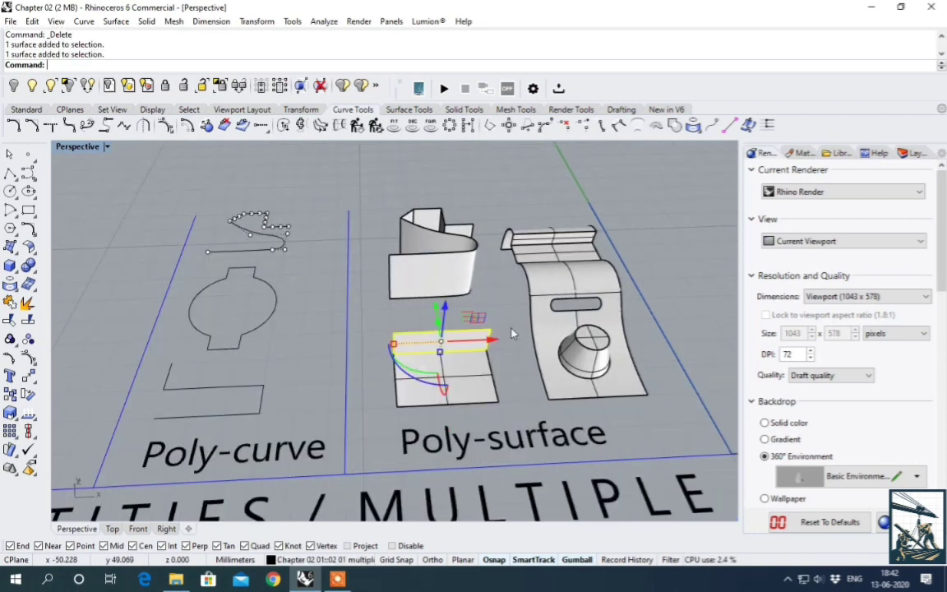
pyautogui.scroll(-3, 511, 333)
pyautogui.click(518, 337)
pyautogui.scroll(5, 553, 369)
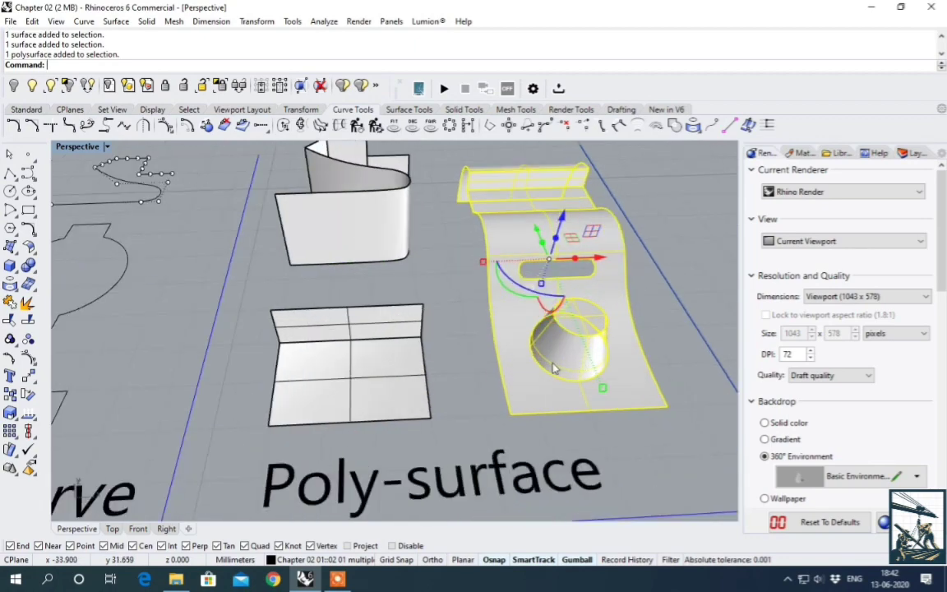
# - Examine the folded sheet in the Poly-surface group up close by selecting its flat and angled surfaces in turn
pyautogui.scroll(-4, 554, 370)
pyautogui.click(401, 346)
pyautogui.scroll(4, 411, 324)
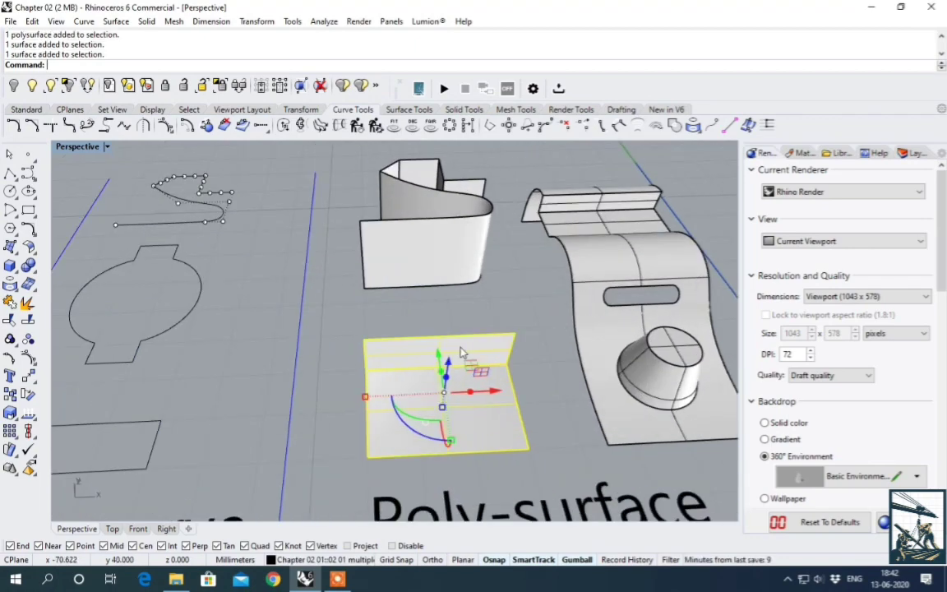
pyautogui.click(486, 397)
pyautogui.click(478, 341)
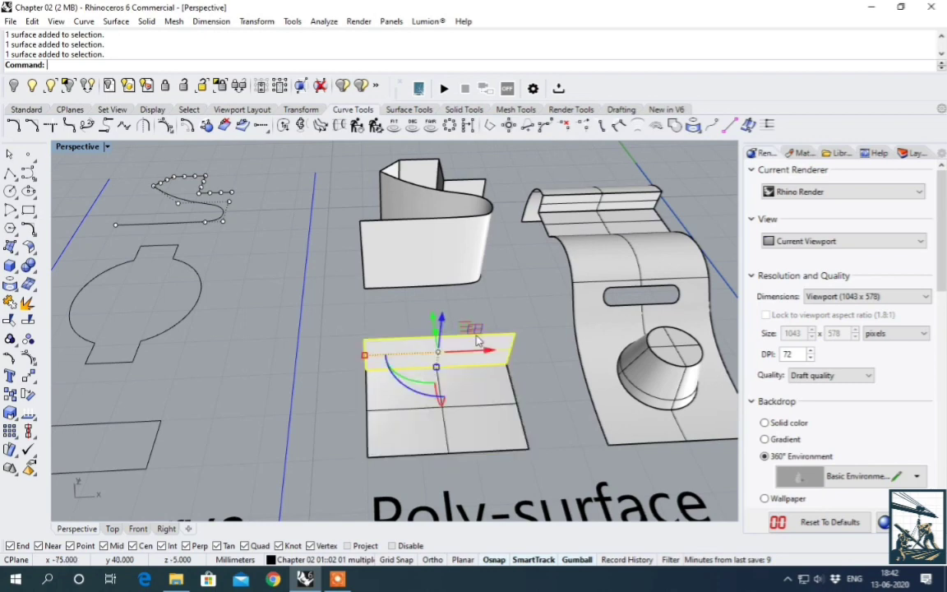
# - Examine the curved-wall extrusion and the slotted polysurface with the cone by selecting each in turn
pyautogui.click(422, 217)
pyautogui.scroll(-4, 454, 217)
pyautogui.scroll(4, 393, 264)
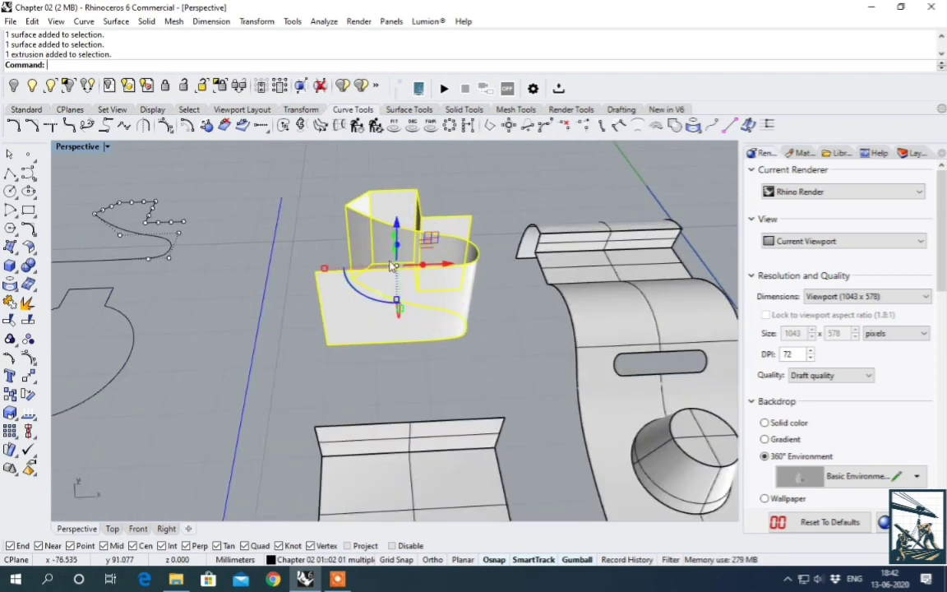
pyautogui.scroll(-4, 393, 265)
pyautogui.click(510, 359)
pyautogui.scroll(-1, 536, 343)
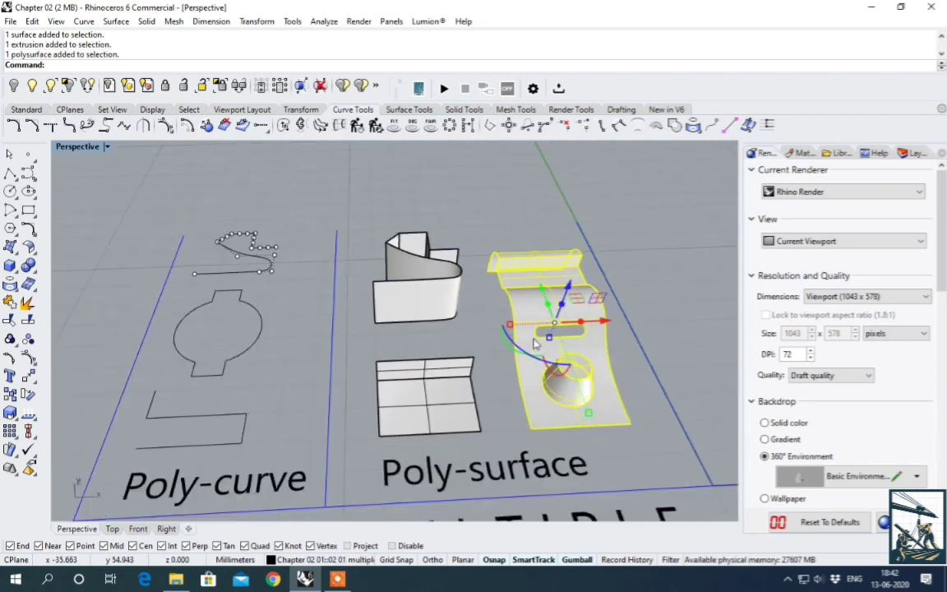
pyautogui.scroll(-2, 536, 344)
pyautogui.click(696, 391)
pyautogui.scroll(2, 620, 378)
pyautogui.click(555, 336)
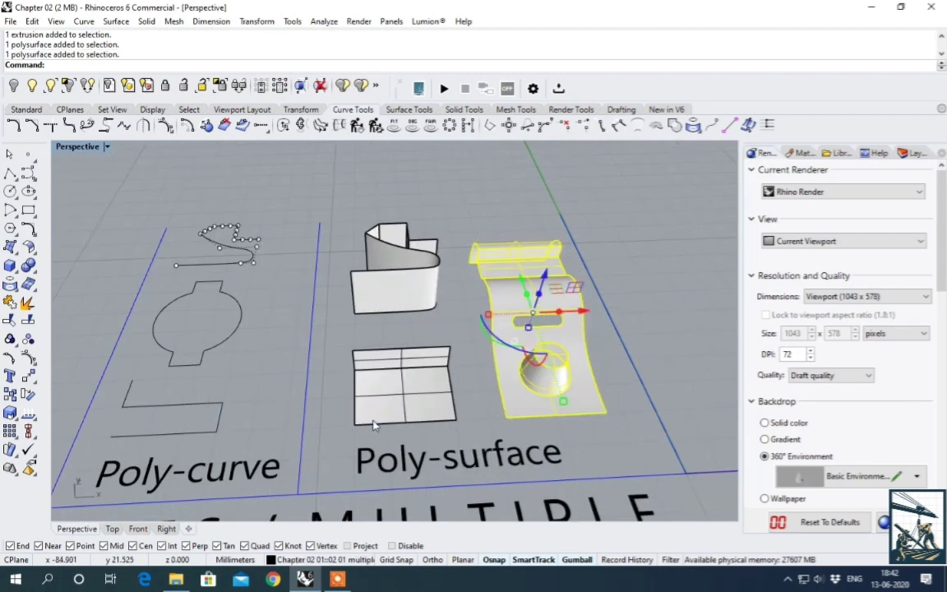
# - Contrast the folded sheet's flat and angled surfaces with the slotted polysurface by selecting each once more
pyautogui.click(417, 391)
pyautogui.click(420, 360)
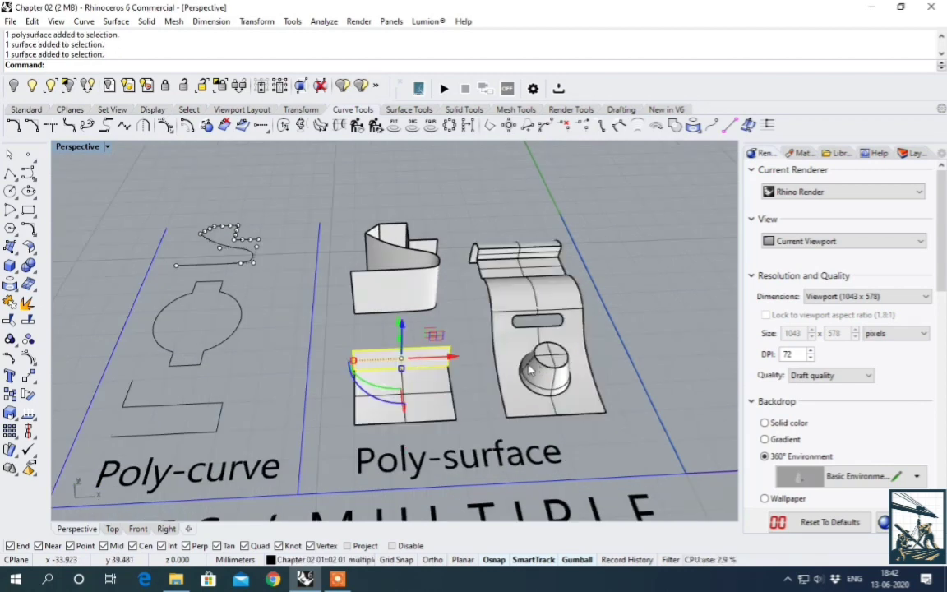
pyautogui.click(529, 371)
# - Review the whole Rhino entities layout, comparing the singular point, curve, surface and solid groups with the multiple poly-curve and poly-surface groups
pyautogui.scroll(-8, 266, 354)
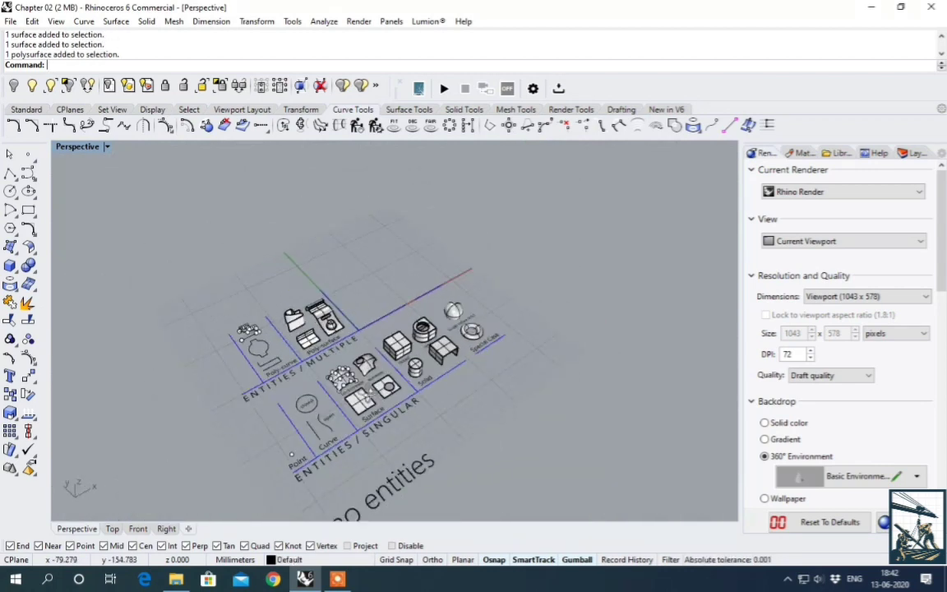
pyautogui.moveTo(367, 396); pyautogui.dragTo(303, 353, button='right')
pyautogui.scroll(7, 289, 355)
pyautogui.scroll(-8, 333, 354)
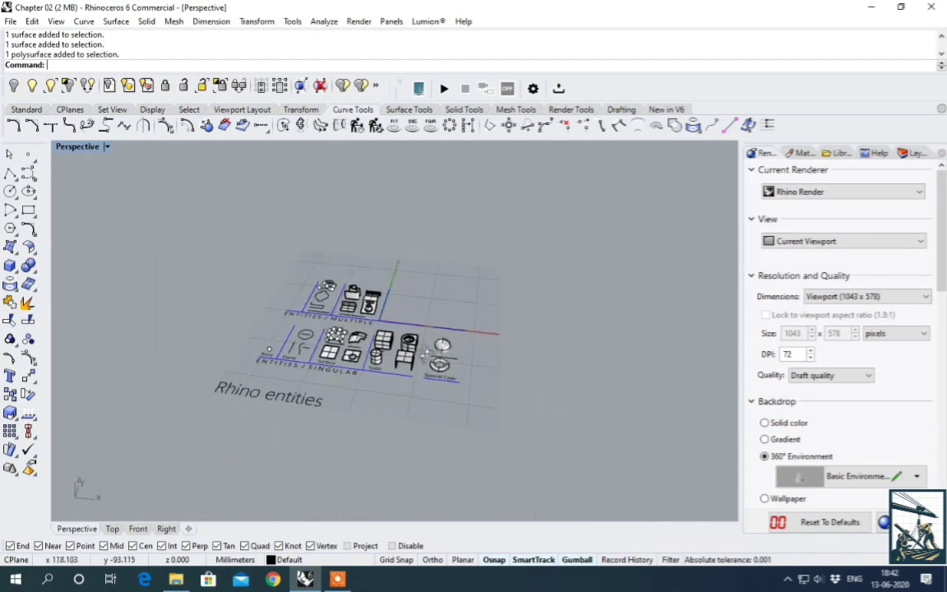
pyautogui.moveTo(425, 353); pyautogui.dragTo(449, 340, button='right')
pyautogui.scroll(7, 412, 300)
pyautogui.moveTo(479, 307); pyautogui.dragTo(450, 335, button='right')
pyautogui.scroll(-7, 448, 338)
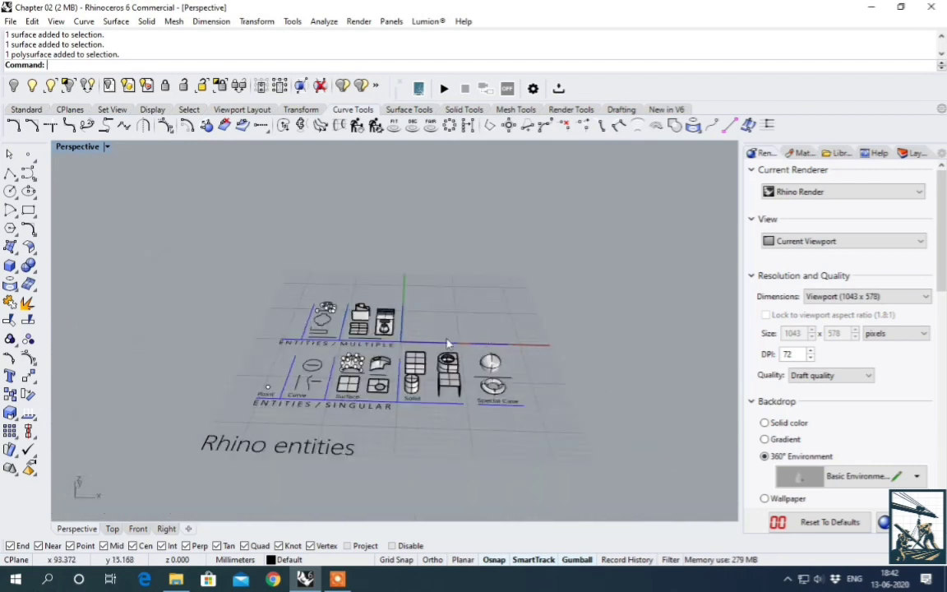
pyautogui.scroll(5, 384, 343)
pyautogui.moveTo(384, 342); pyautogui.dragTo(385, 359, button='right')
pyautogui.scroll(-3, 385, 359)
pyautogui.moveTo(307, 364); pyautogui.dragTo(309, 381, button='right')
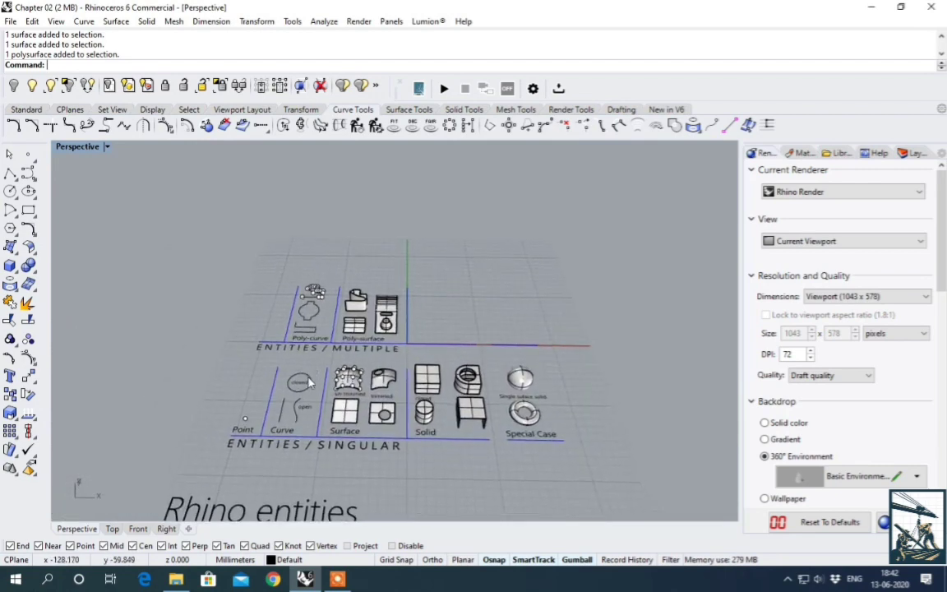
pyautogui.scroll(1, 298, 432)
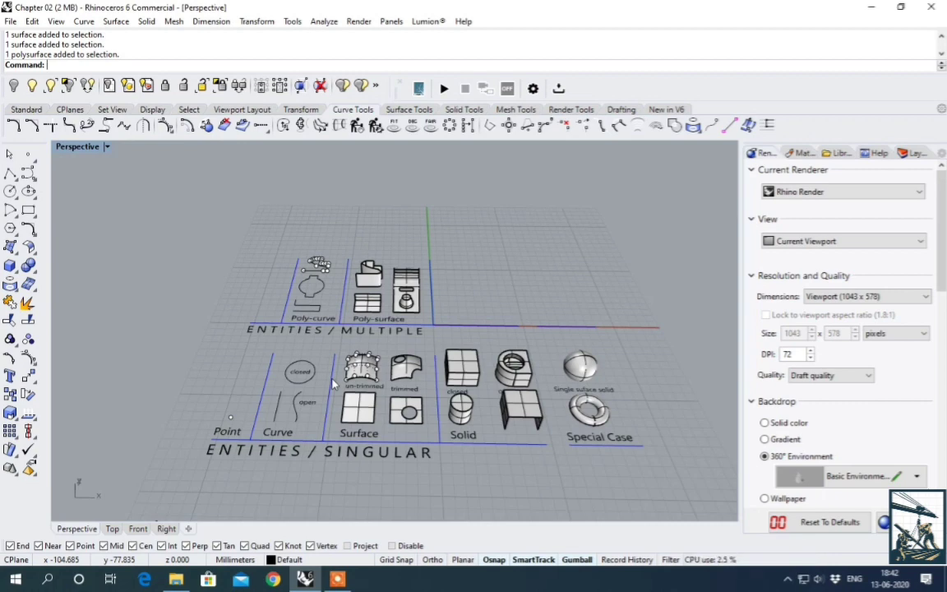
pyautogui.scroll(3, 286, 460)
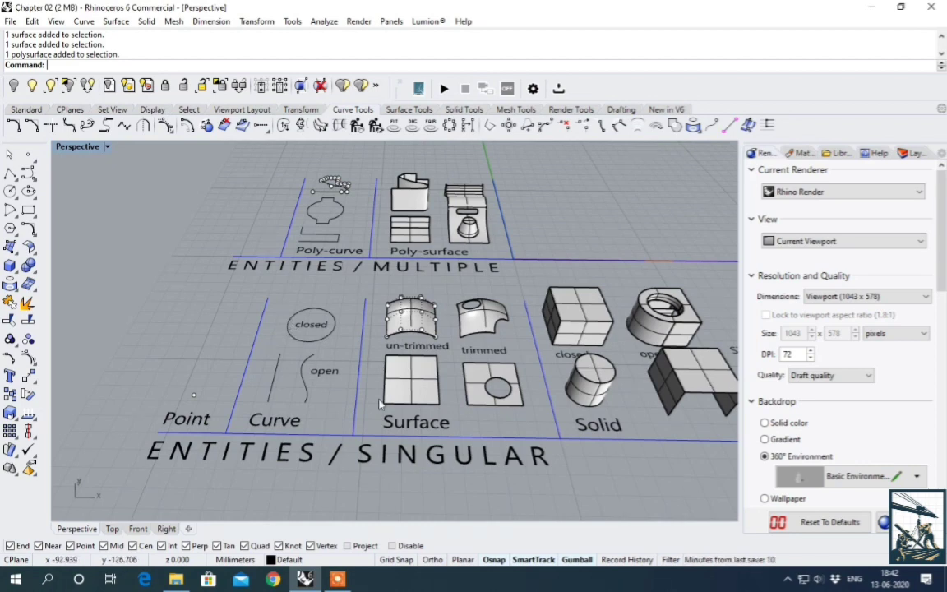
pyautogui.scroll(-5, 433, 387)
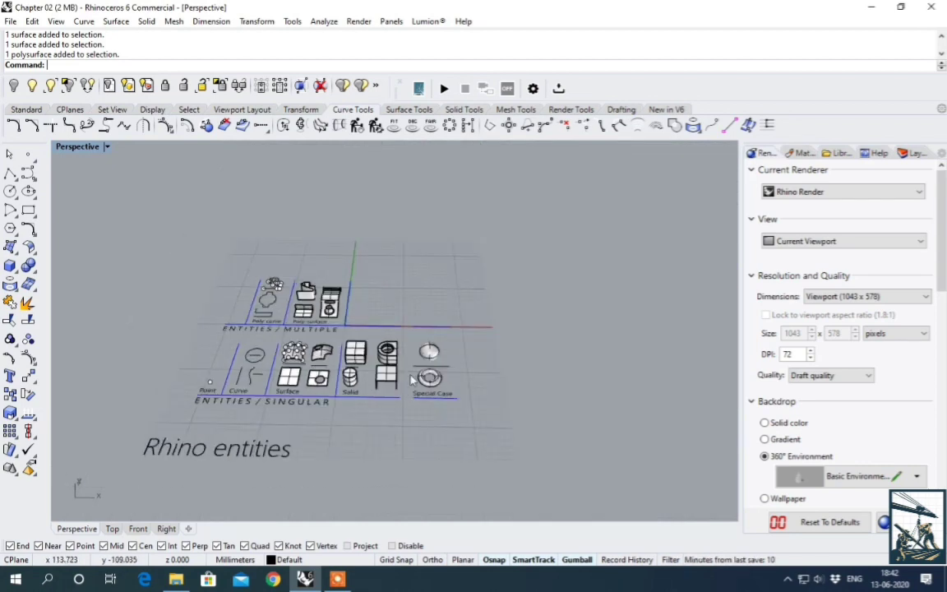
pyautogui.scroll(5, 353, 393)
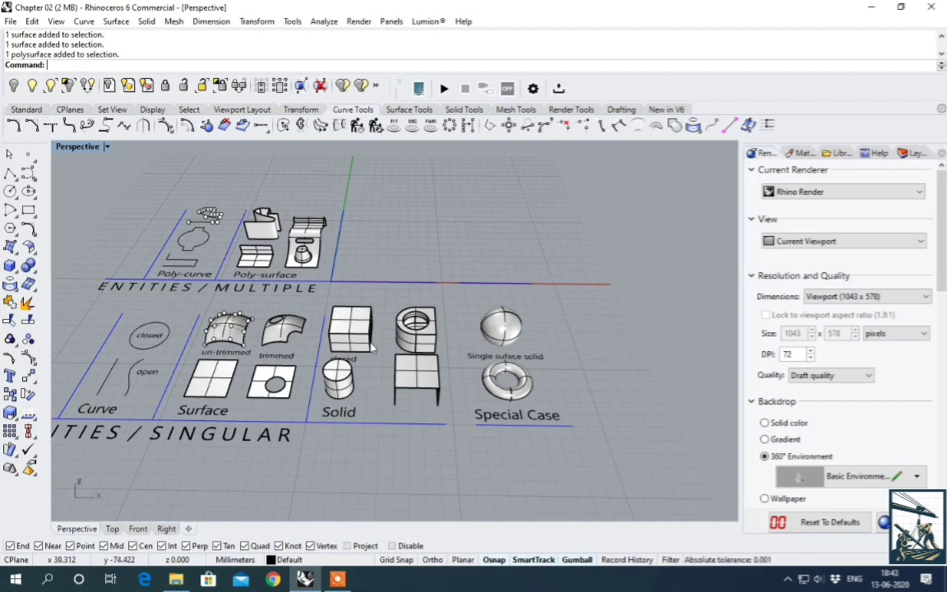
pyautogui.scroll(-3, 456, 360)
pyautogui.scroll(5, 182, 370)
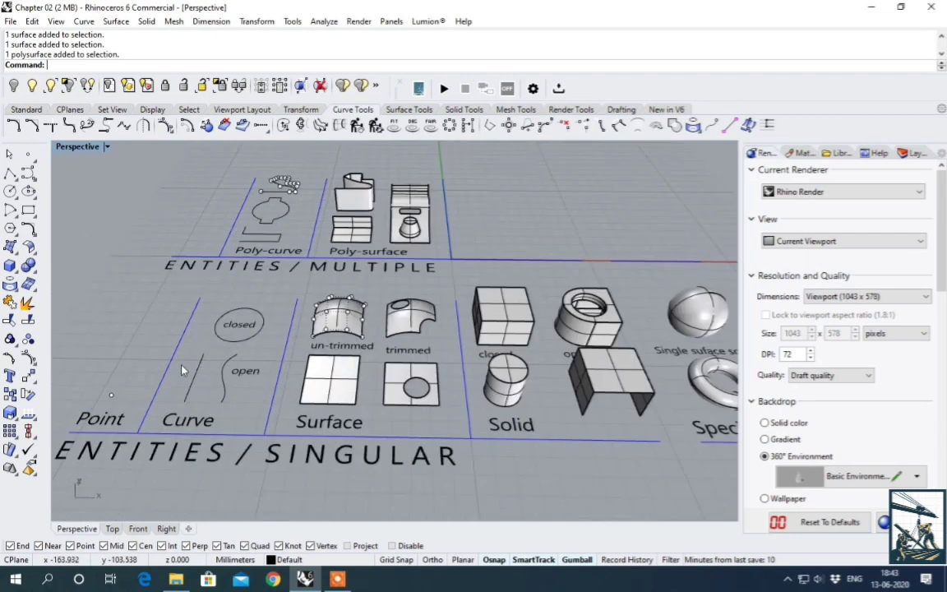
pyautogui.scroll(-3, 271, 316)
pyautogui.scroll(3, 277, 316)
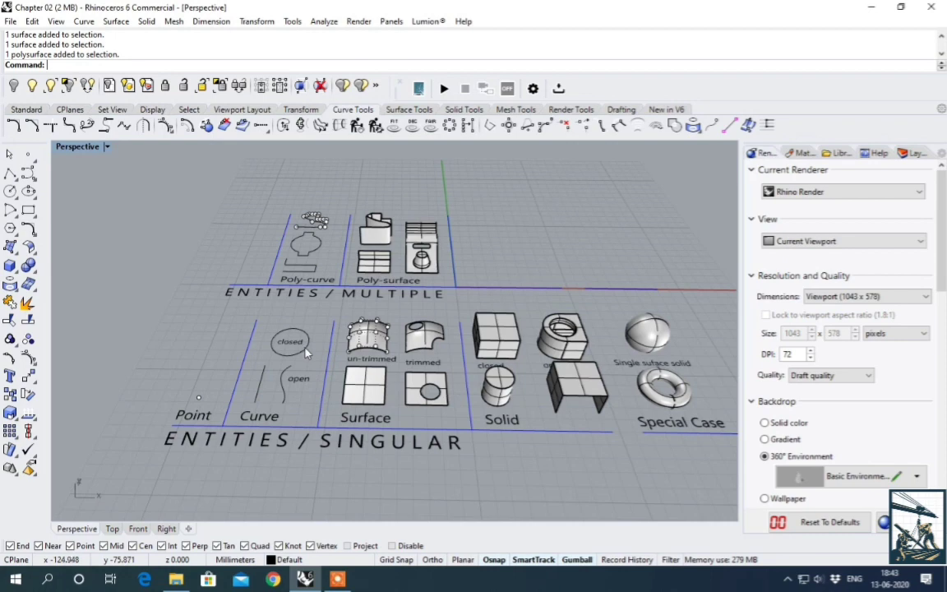
pyautogui.scroll(-3, 305, 352)
pyautogui.scroll(3, 378, 370)
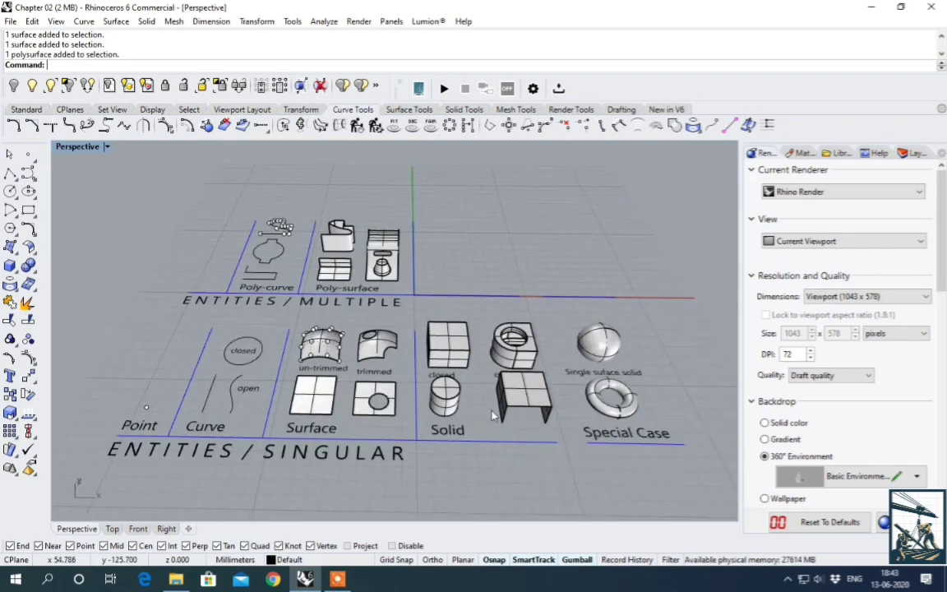
pyautogui.click(337, 580)
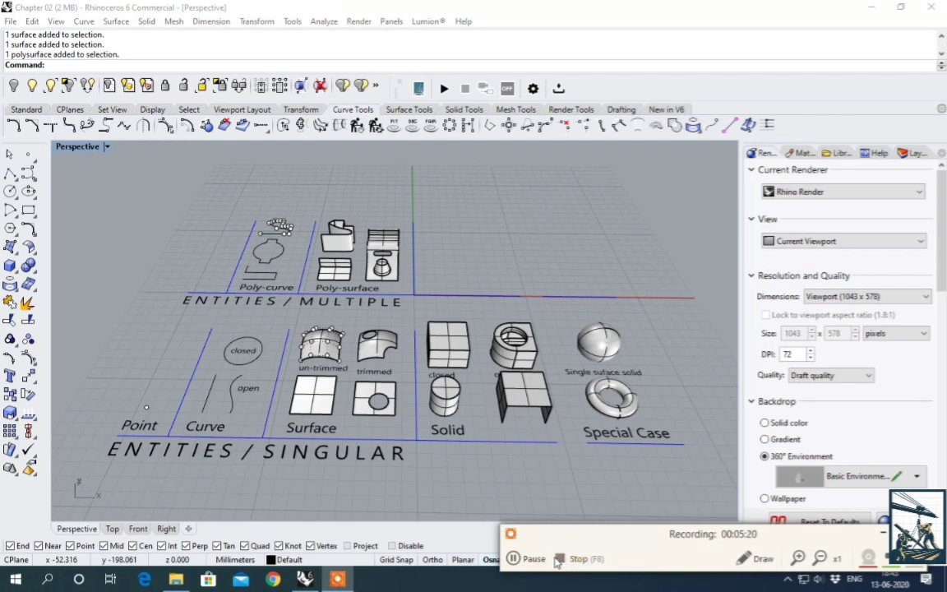